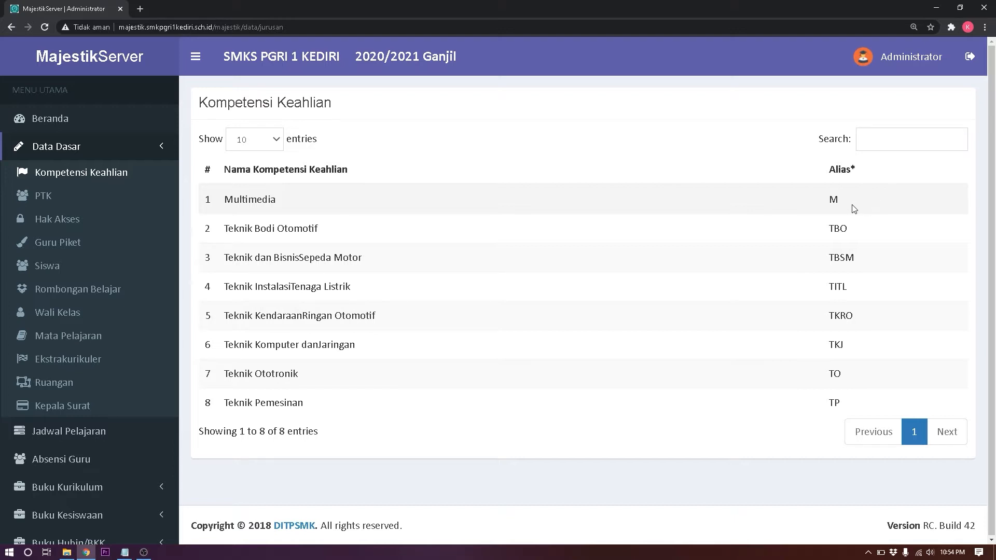
# Step: Clear the Alias cells of the first three competencies
pyautogui.doubleClick(837, 200)
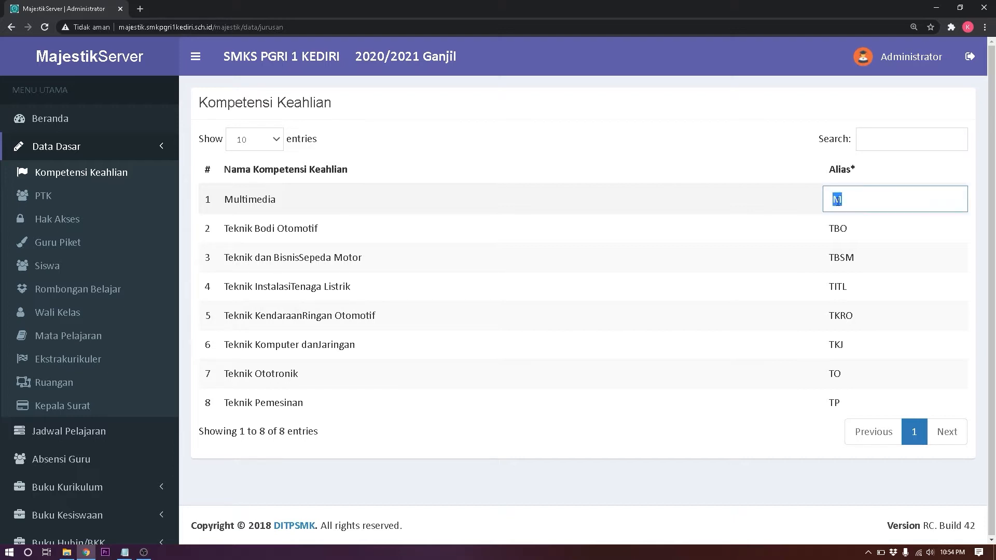
pyautogui.press('BackSpace')
pyautogui.doubleClick(840, 228)
pyautogui.press('BackSpace')
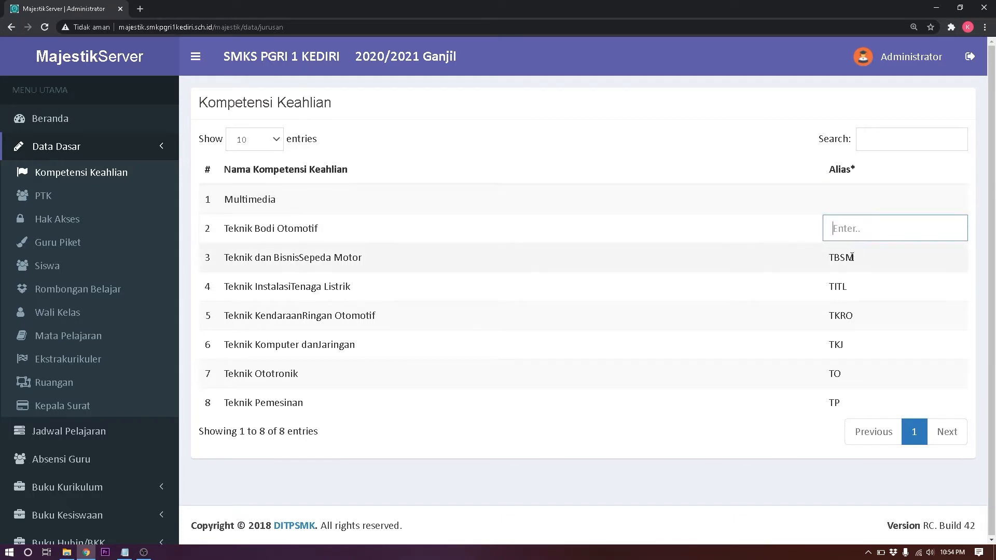
pyautogui.doubleClick(856, 255)
pyautogui.press('BackSpace')
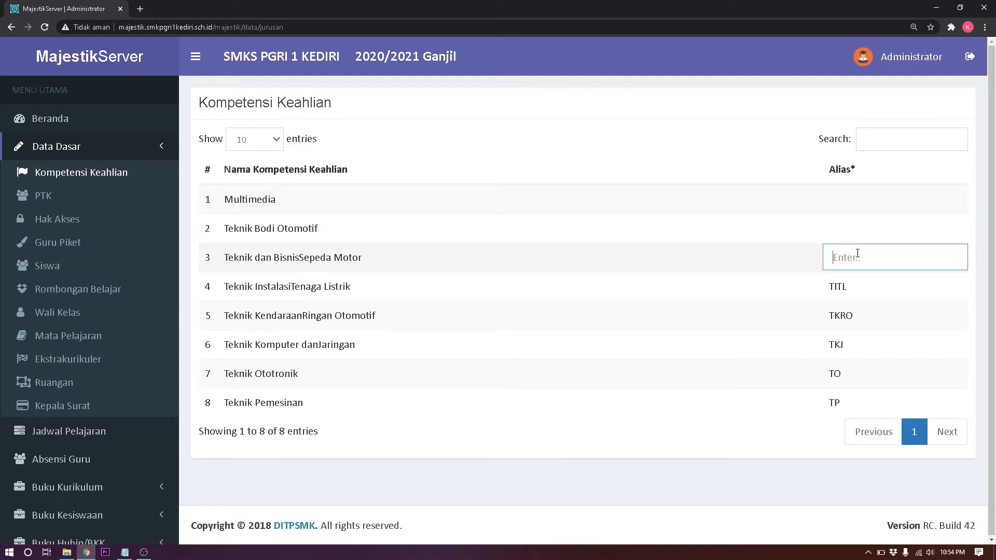
# Step: Re-enter the aliases as M for Multimedia, TBO and TBSM
pyautogui.doubleClick(841, 203)
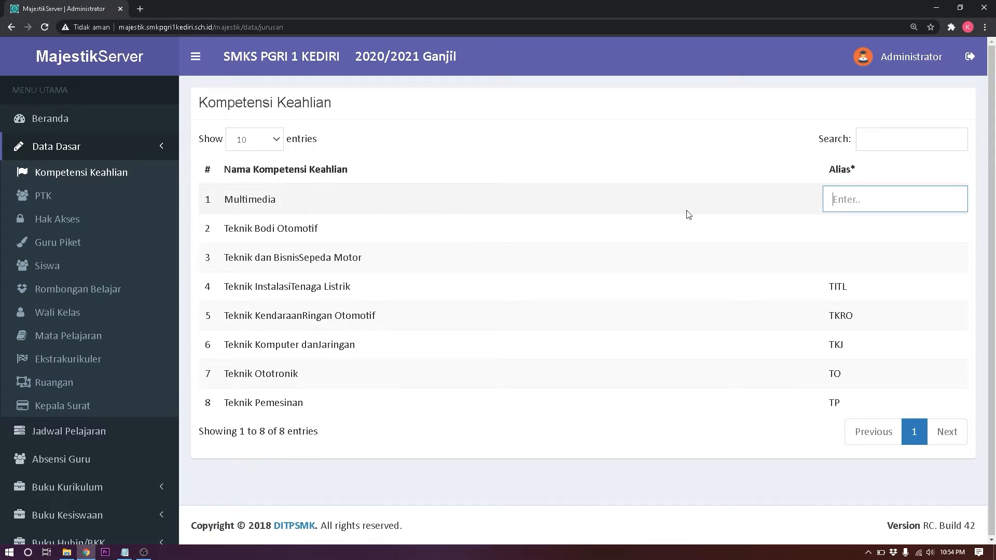
pyautogui.write('M')
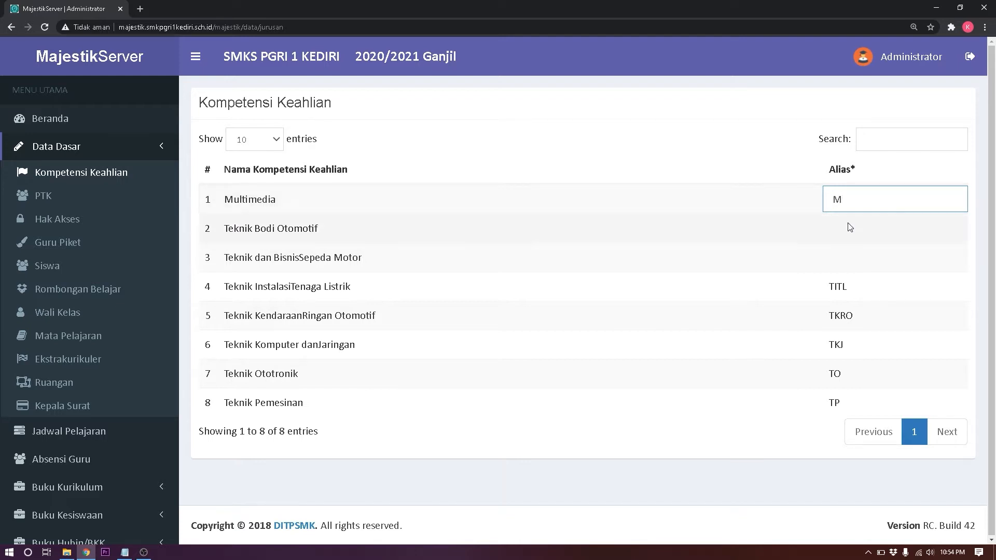
pyautogui.click(846, 227)
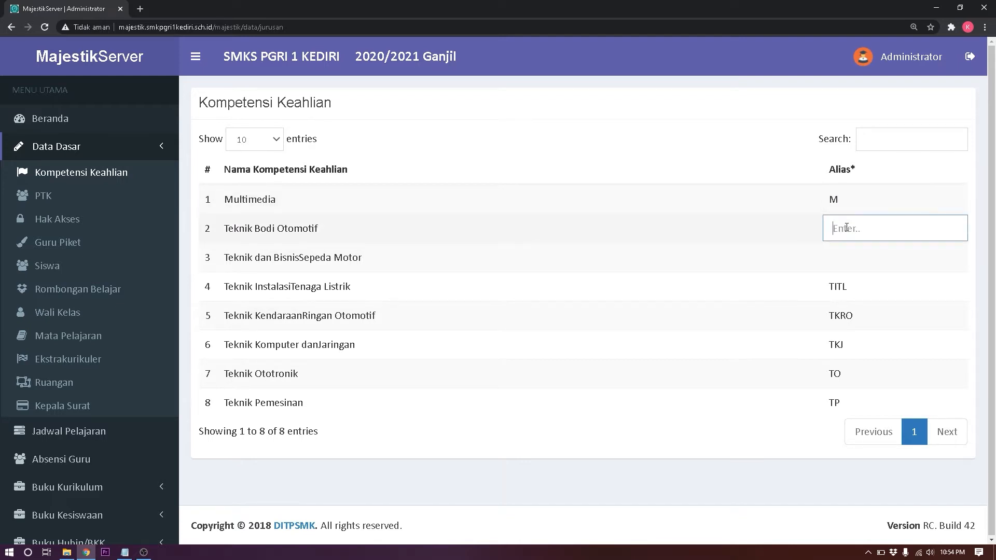
pyautogui.write('TBO')
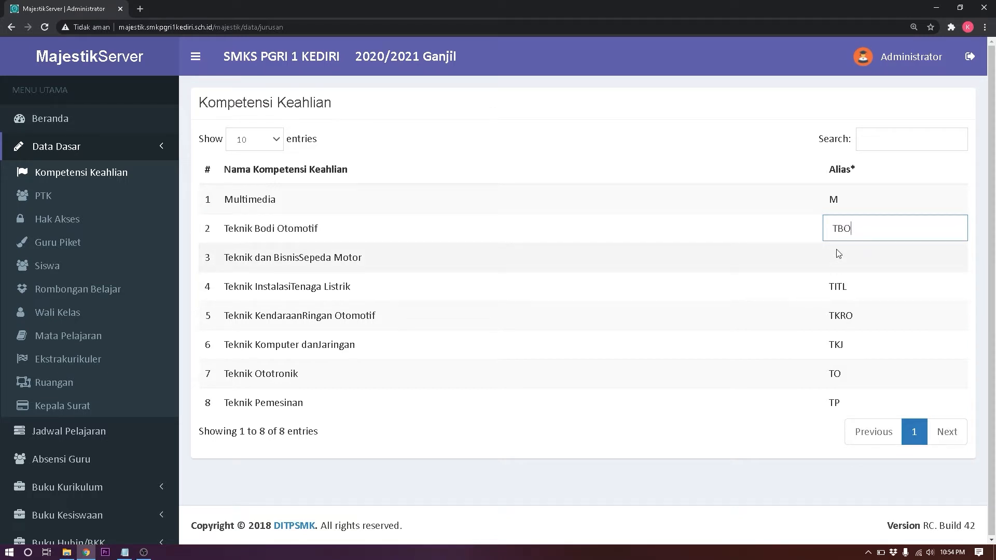
pyautogui.click(839, 253)
pyautogui.write('TB')
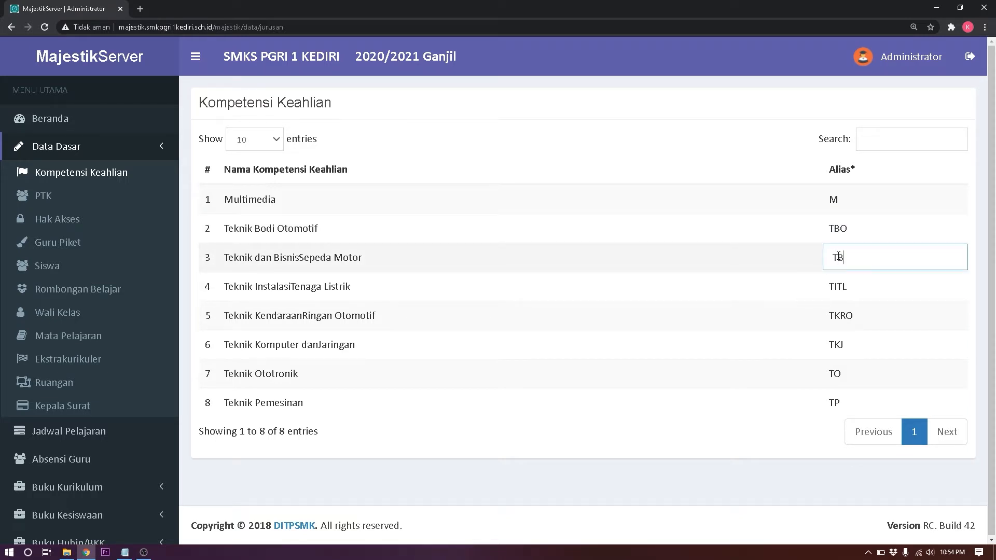
pyautogui.write('SM')
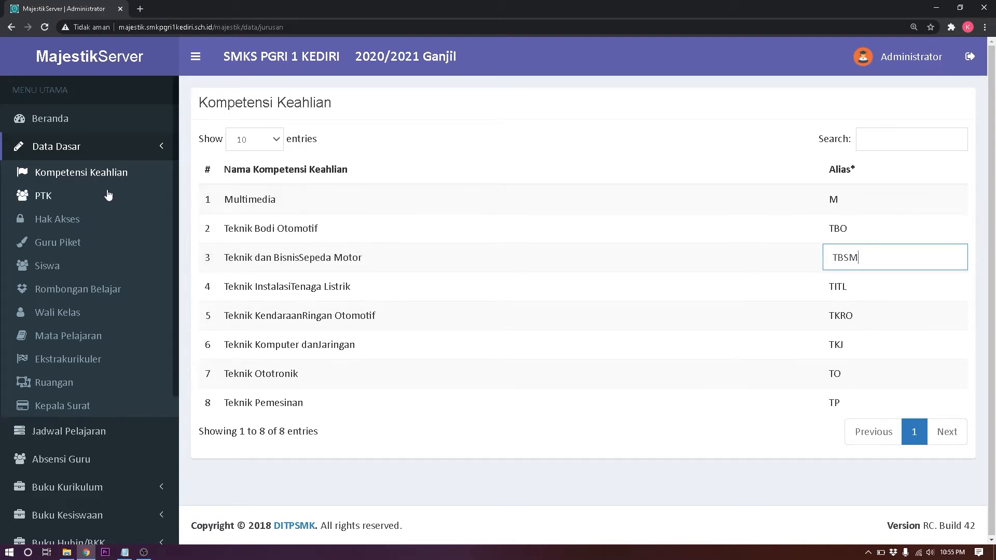
# Step: Show the PTK staff list of 128 entries and start a new PTK entry
pyautogui.click(75, 198)
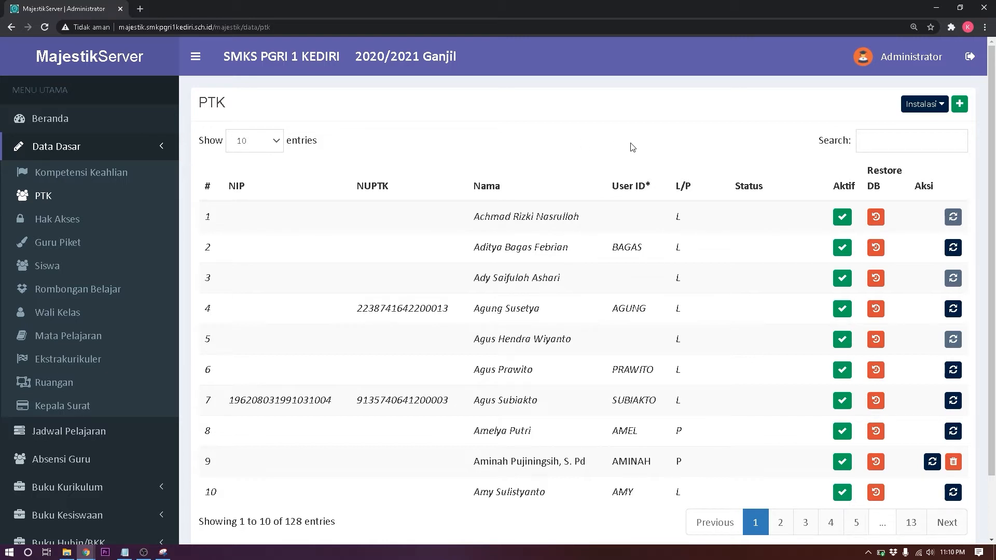
pyautogui.click(959, 104)
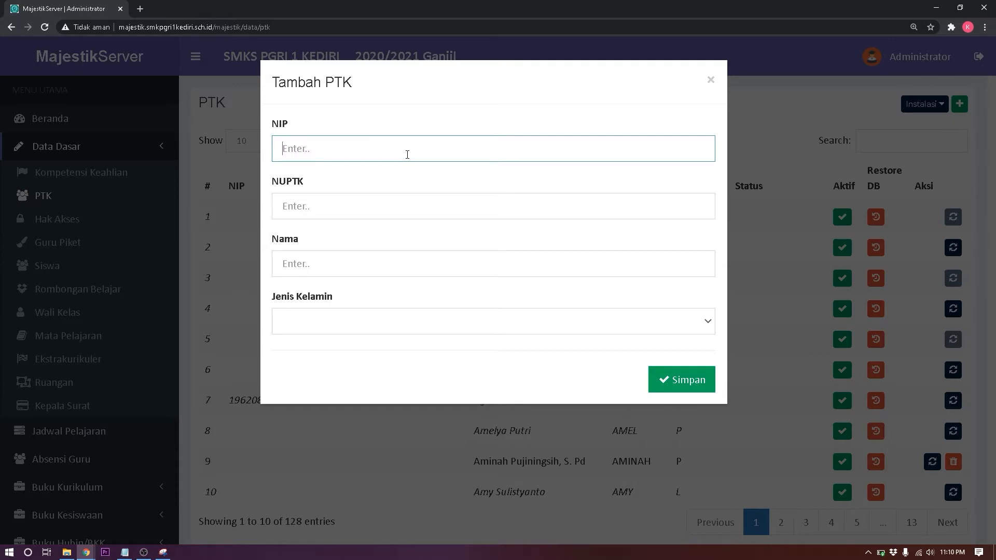
# Step: Save a new PTK with the staff member's full name and gender Laki-laki
pyautogui.click(412, 206)
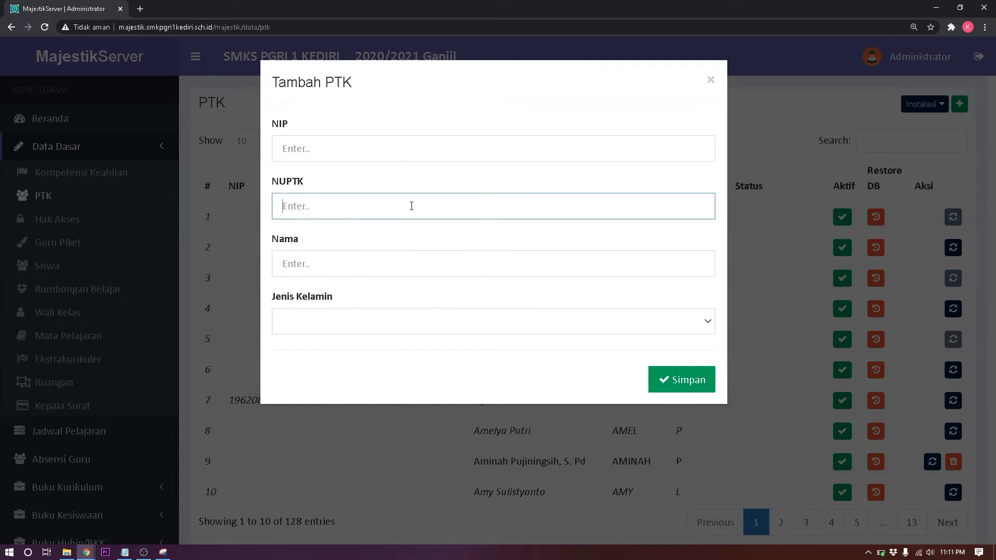
pyautogui.click(406, 260)
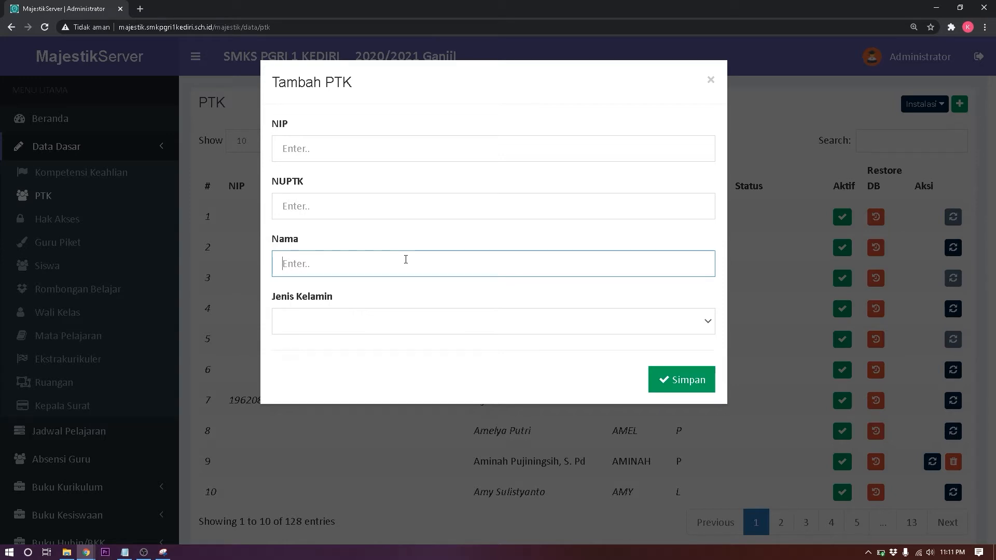
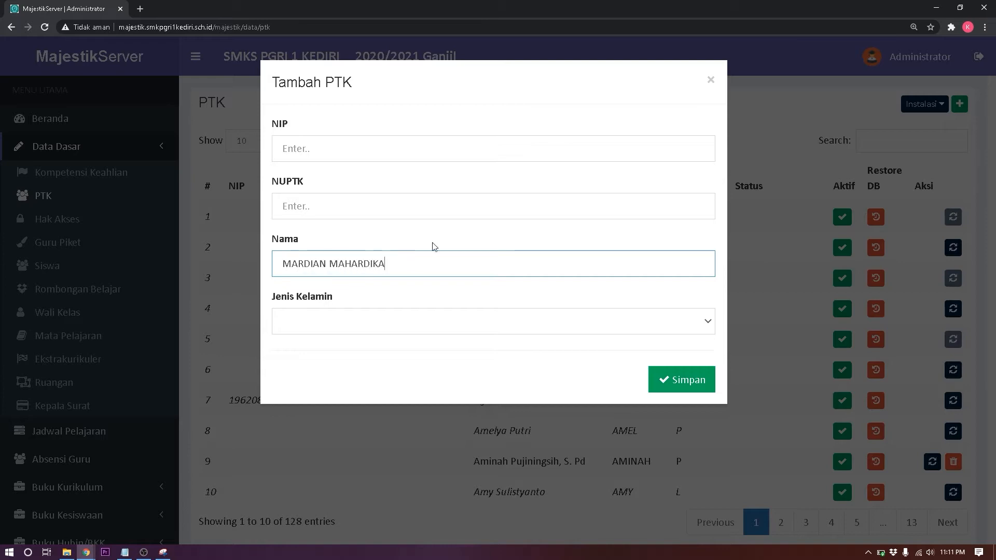
pyautogui.click(451, 327)
pyautogui.click(397, 378)
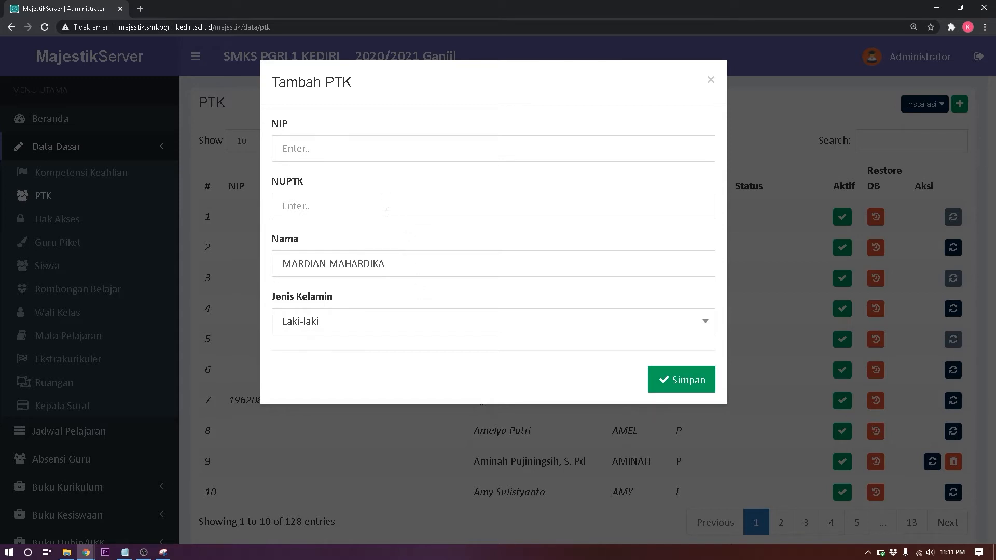
pyautogui.click(695, 383)
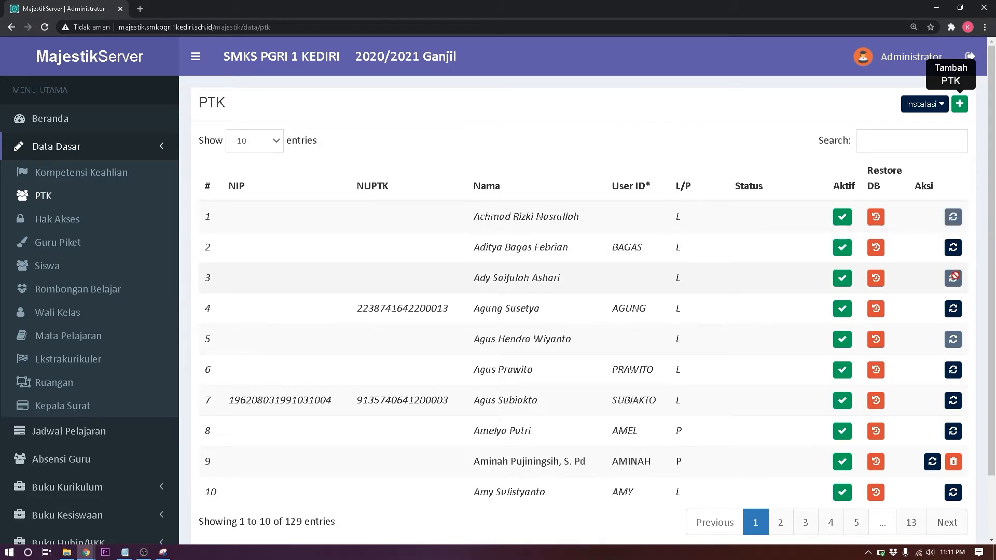
pyautogui.scroll(-3, 954, 277)
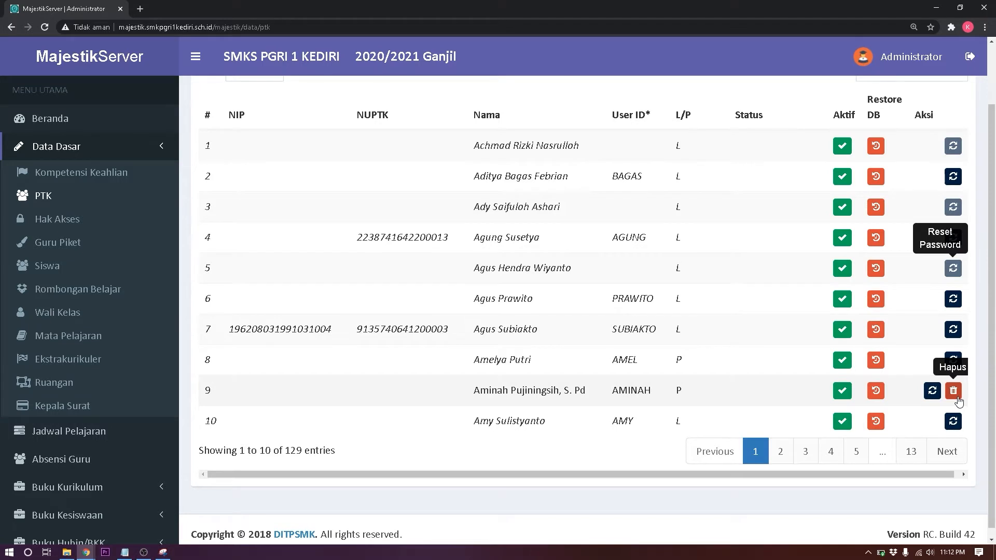
pyautogui.scroll(2, 958, 402)
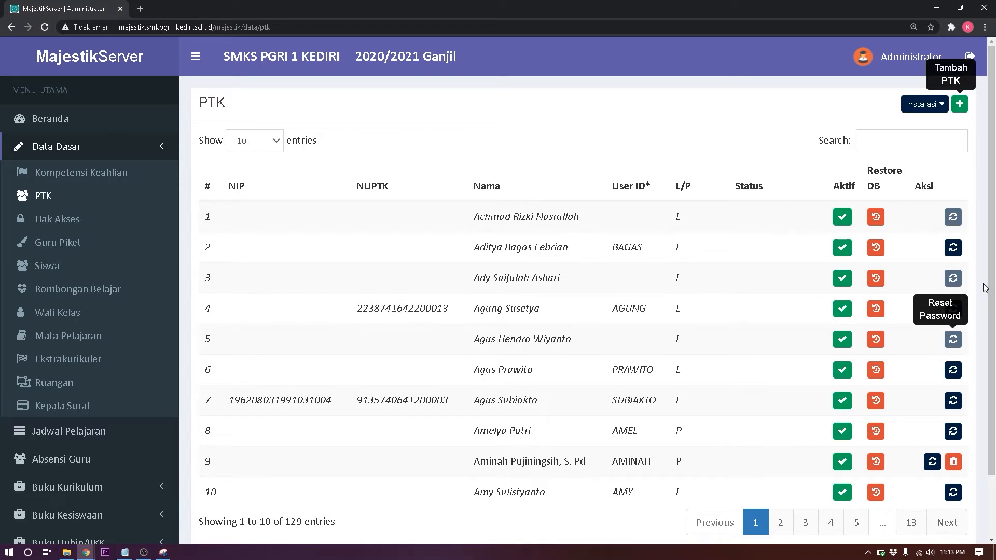
pyautogui.moveTo(991, 289); pyautogui.dragTo(992, 304)
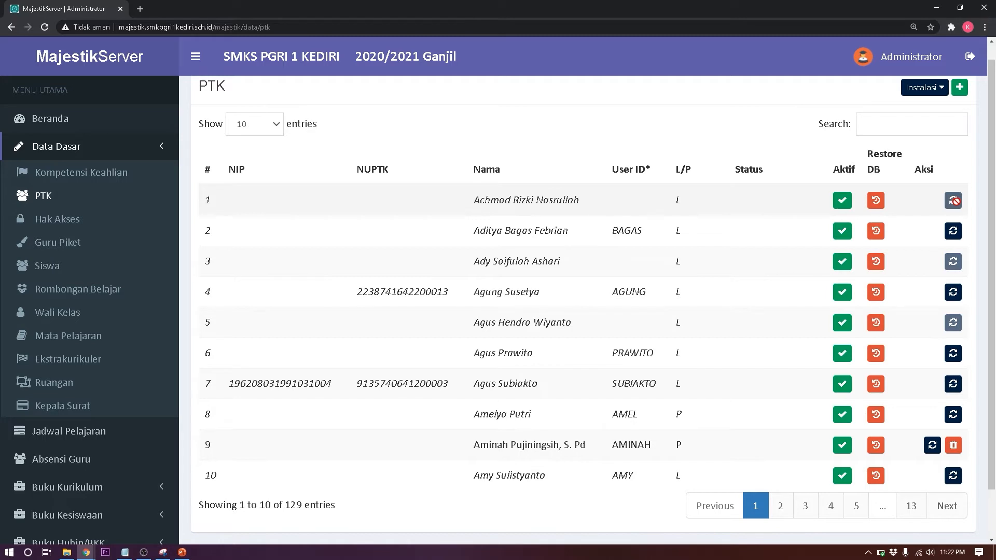
# Step: Show the Hak Akses page with its six access roles
pyautogui.click(92, 224)
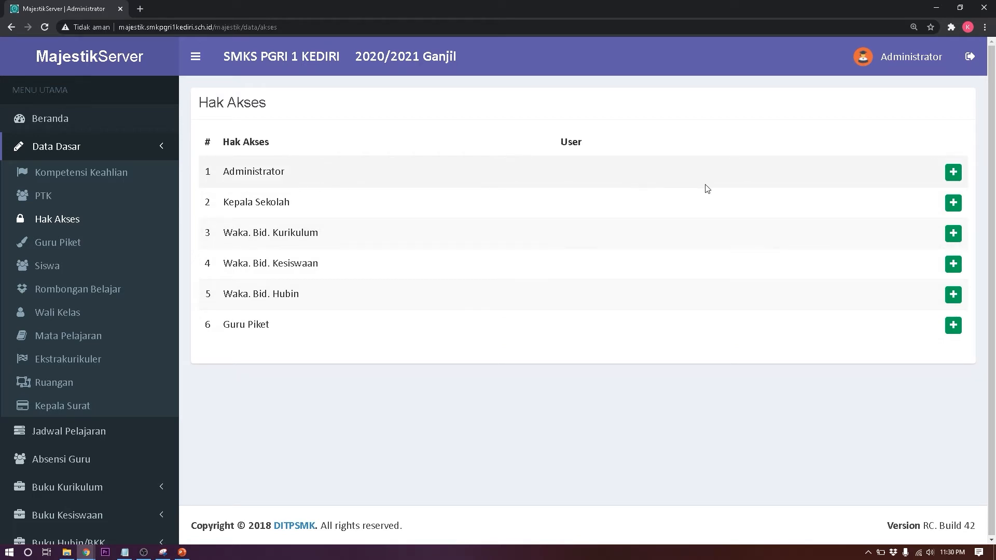
# Step: Assign a first staff member to the Administrator role
pyautogui.click(952, 174)
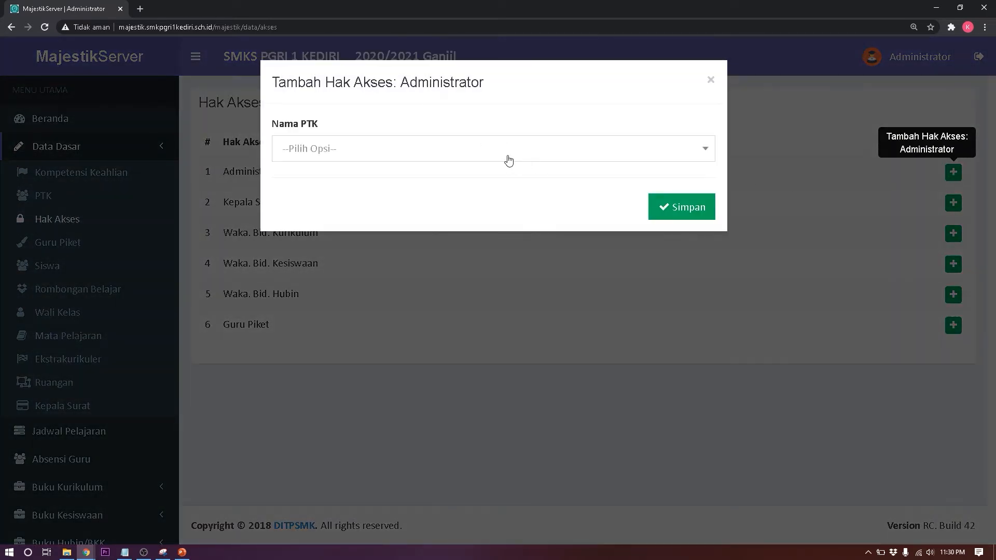
pyautogui.click(466, 154)
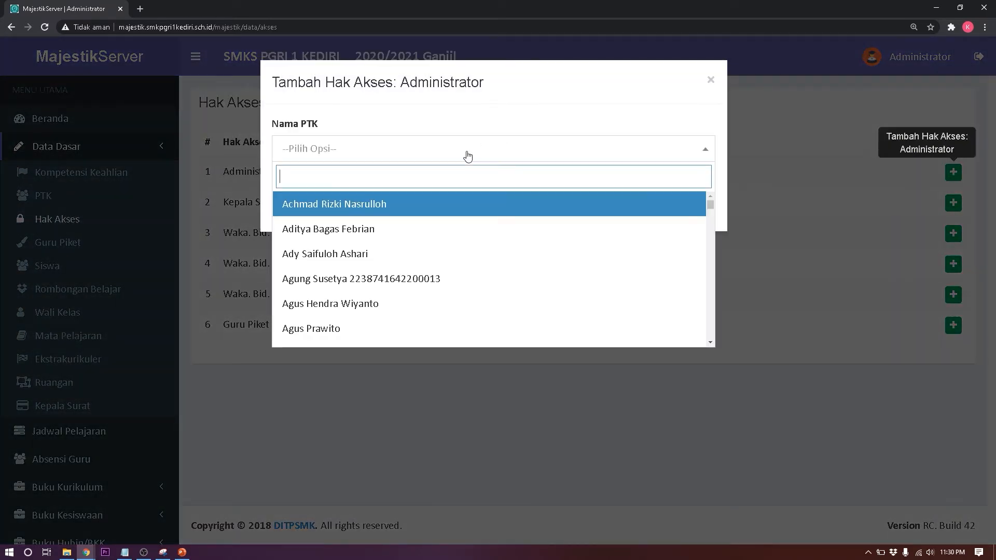
pyautogui.click(447, 211)
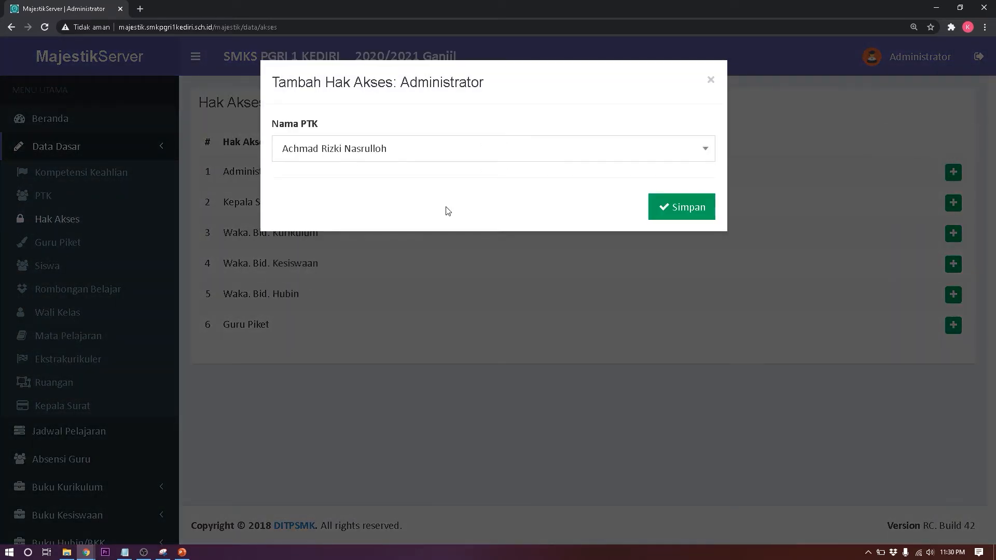
pyautogui.click(693, 199)
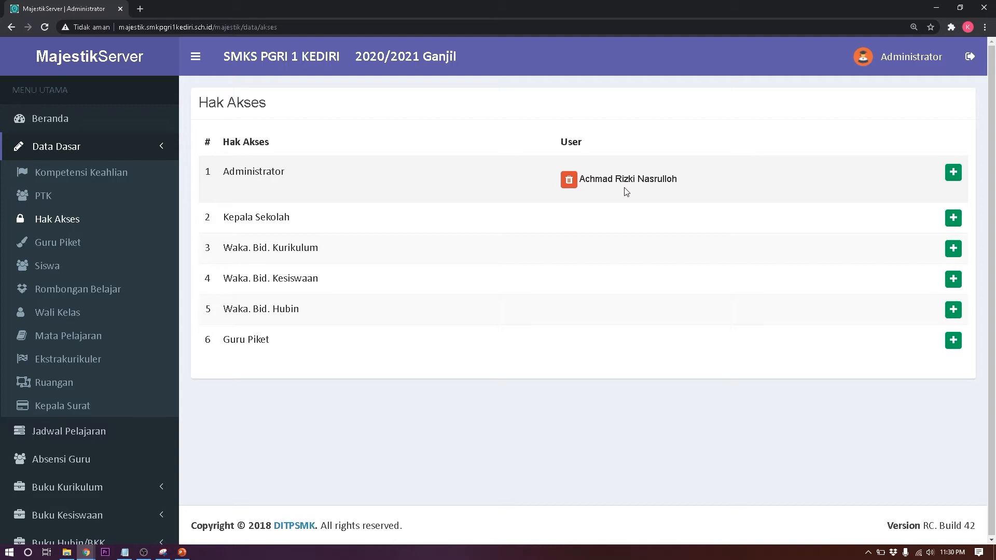
# Step: Assign a second staff member to the Administrator role
pyautogui.click(953, 172)
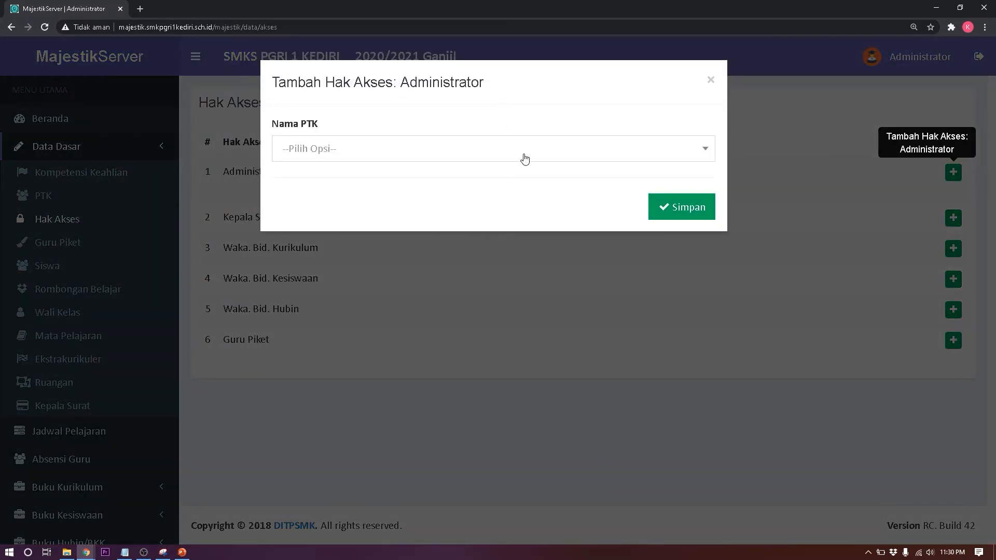
pyautogui.click(524, 159)
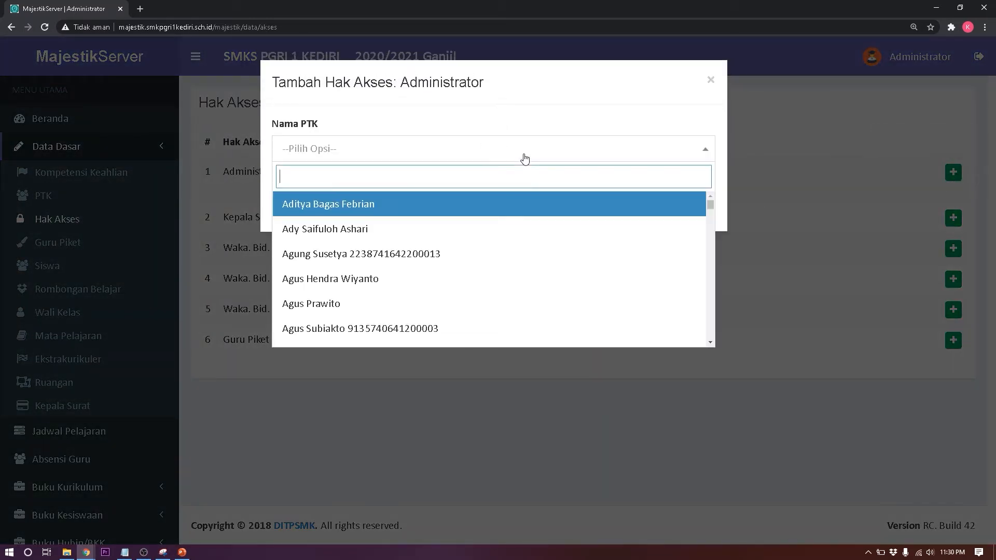
pyautogui.click(521, 215)
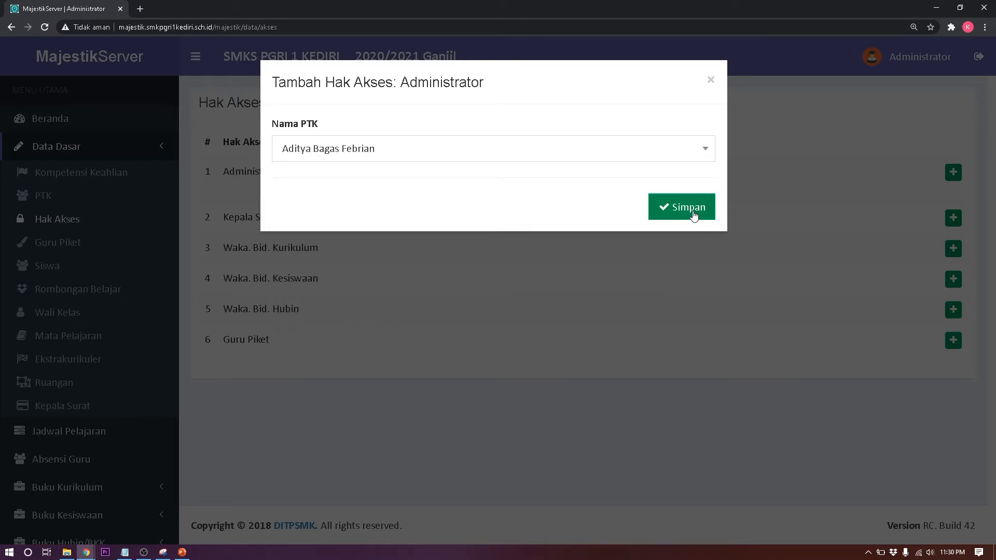
pyautogui.click(693, 213)
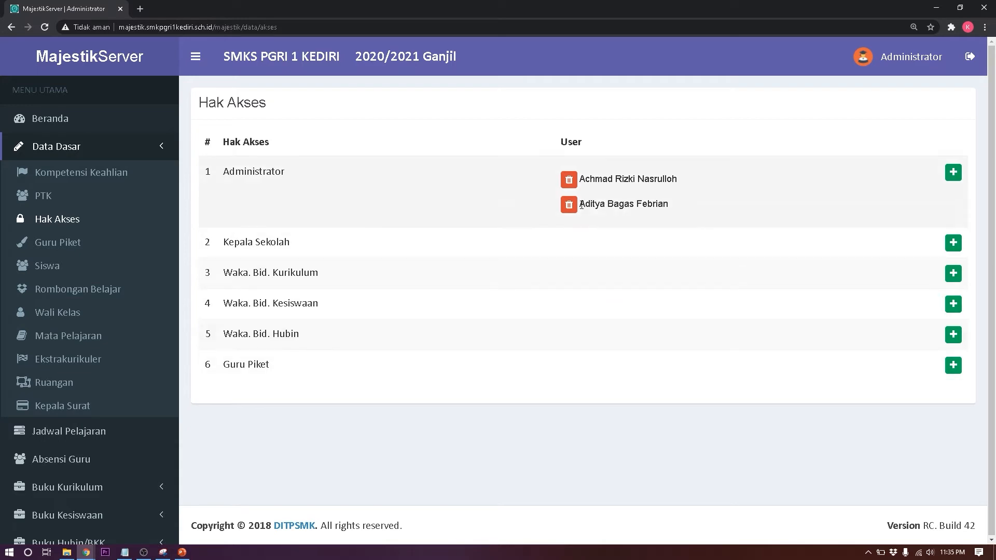
# Step: Remove both users from the Administrator role, then go to Guru Piket
pyautogui.click(568, 179)
pyautogui.click(569, 179)
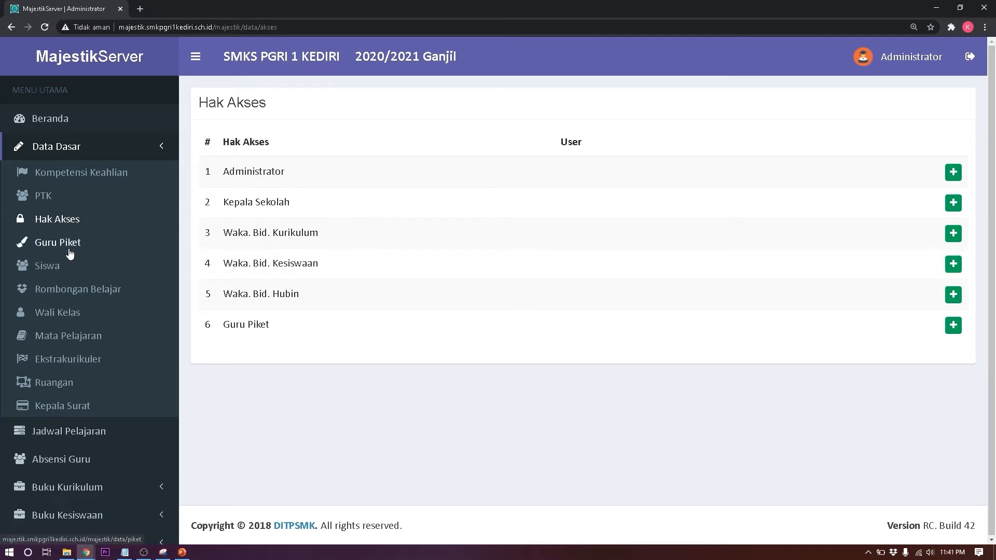
pyautogui.click(70, 253)
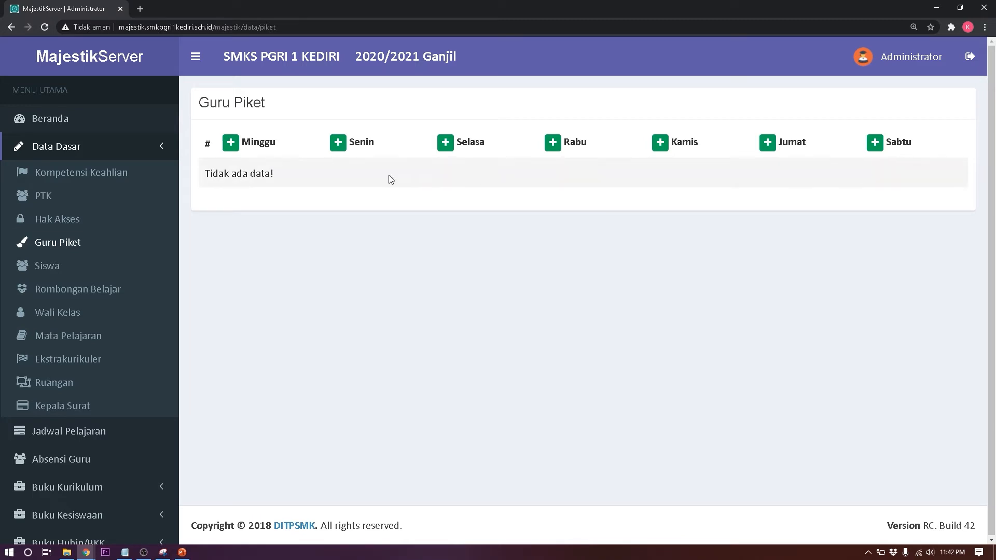
# Step: Check the Senin duty dialog twice, find no eligible staff, and close it unsaved
pyautogui.click(338, 148)
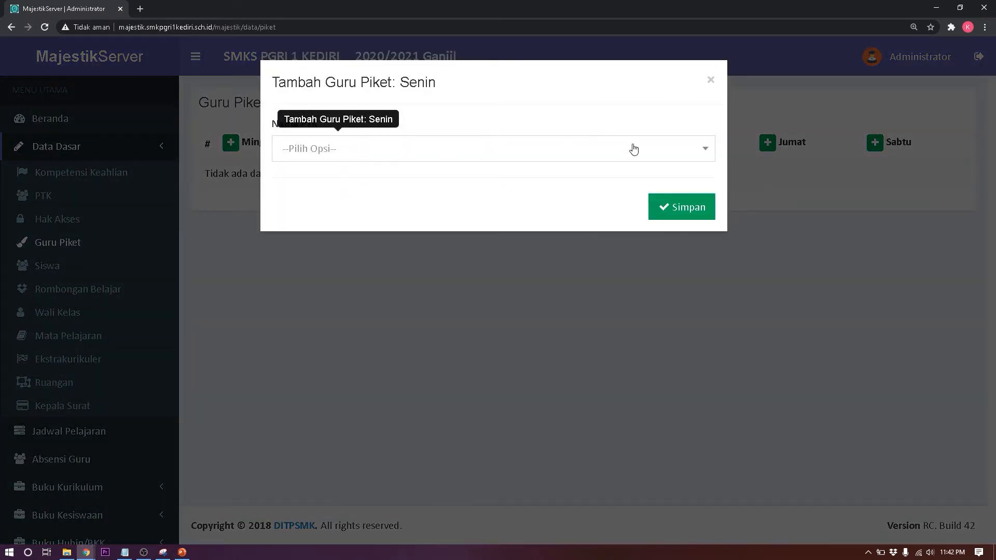
pyautogui.click(633, 149)
pyautogui.click(710, 81)
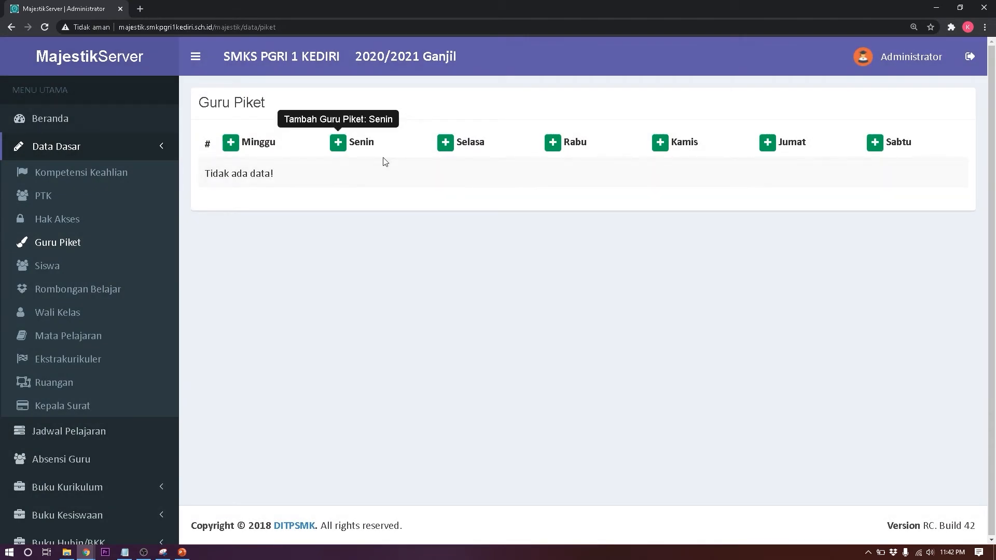
pyautogui.click(64, 229)
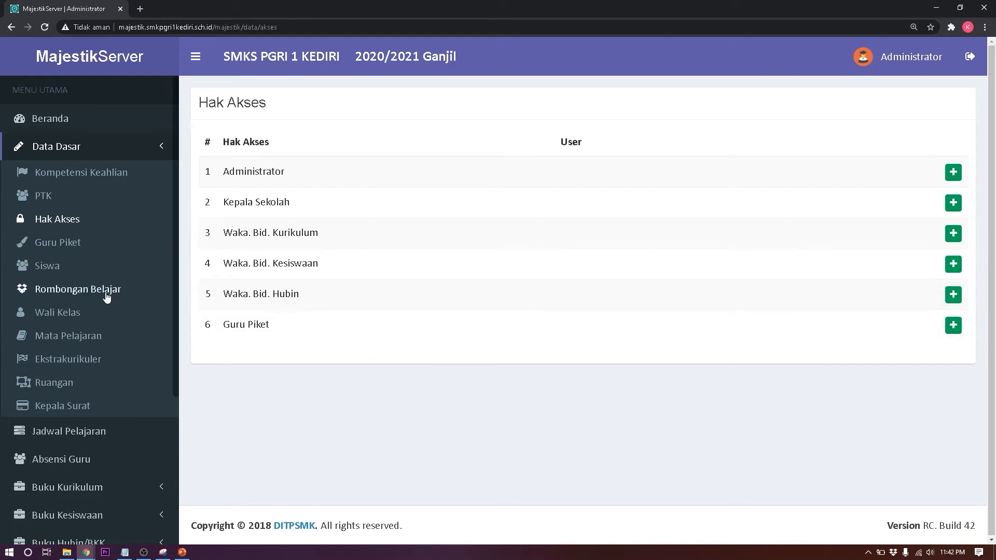
pyautogui.click(70, 250)
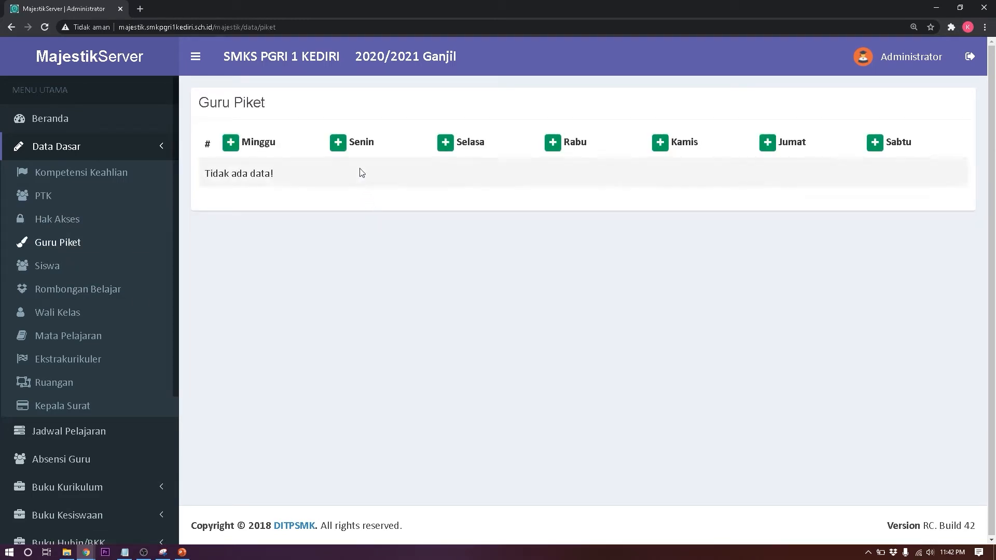
pyautogui.click(338, 142)
pyautogui.click(493, 155)
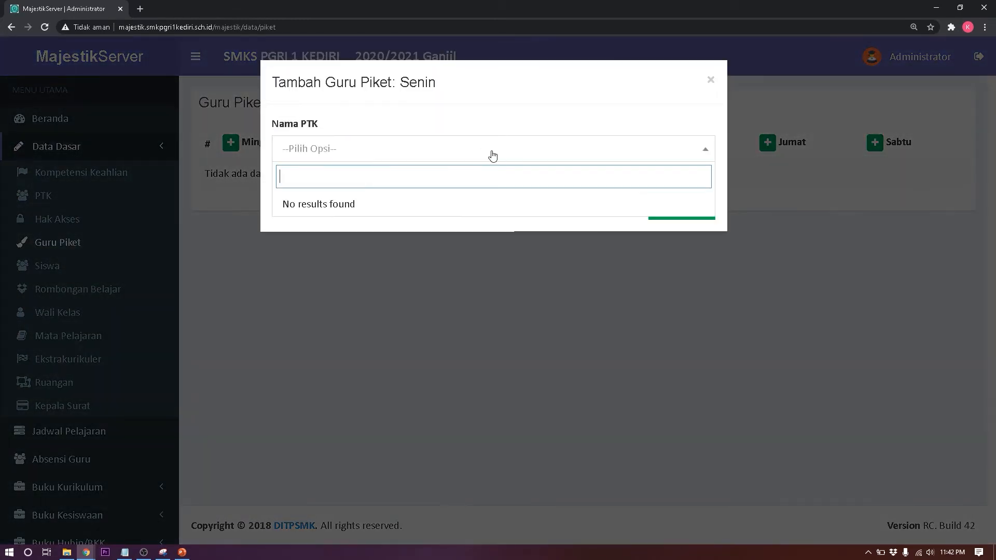
pyautogui.click(710, 81)
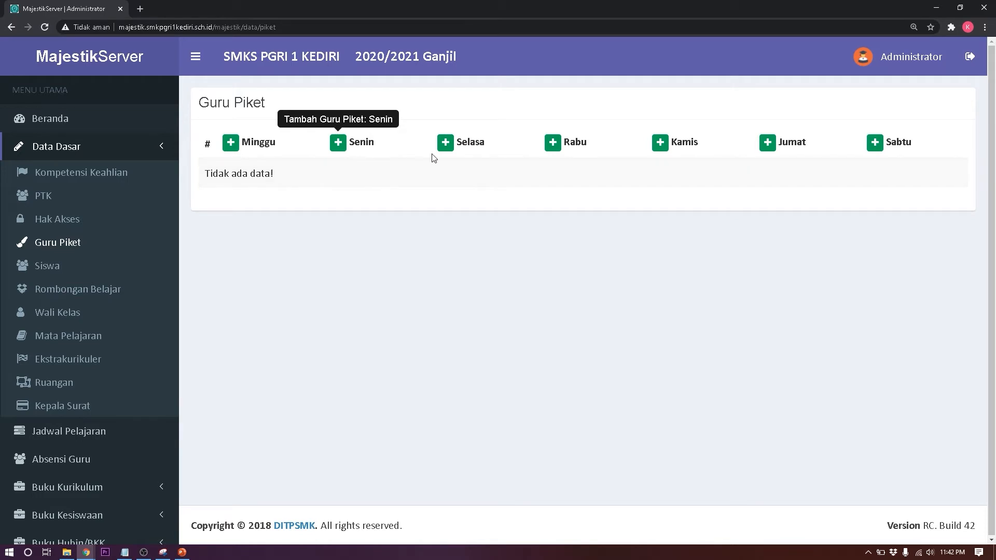
# Step: Grant a staff member the Guru Piket access role in Hak Akses
pyautogui.click(67, 224)
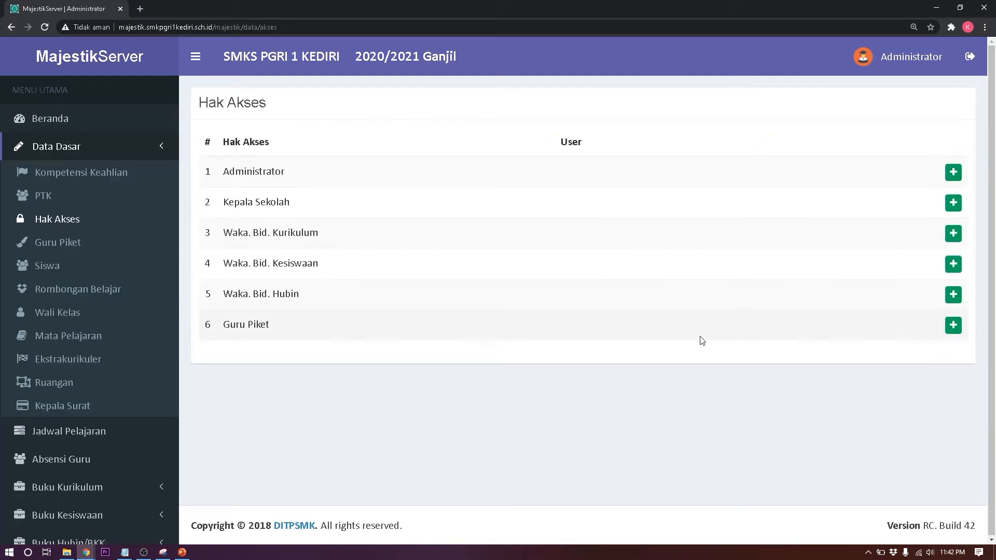
pyautogui.click(953, 328)
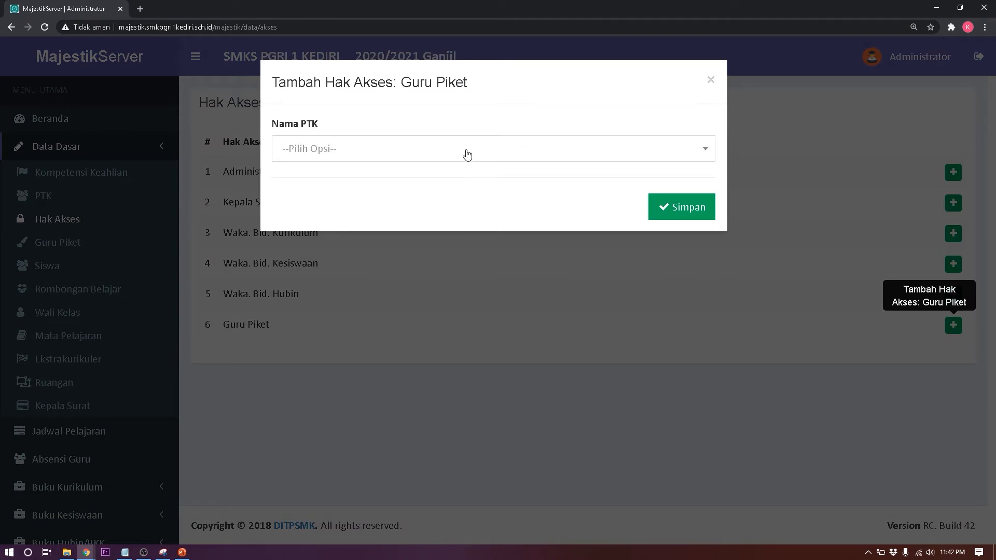
pyautogui.click(467, 153)
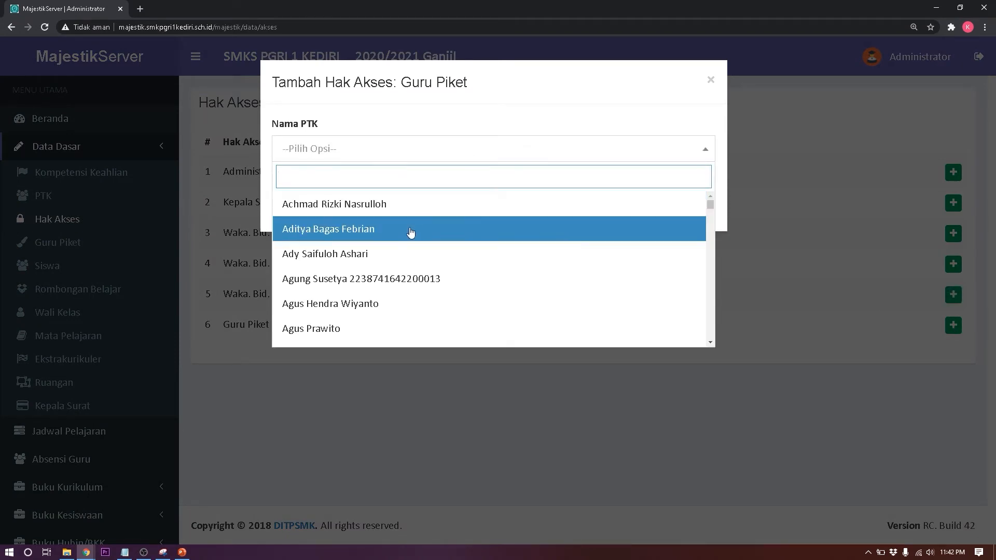
pyautogui.click(402, 281)
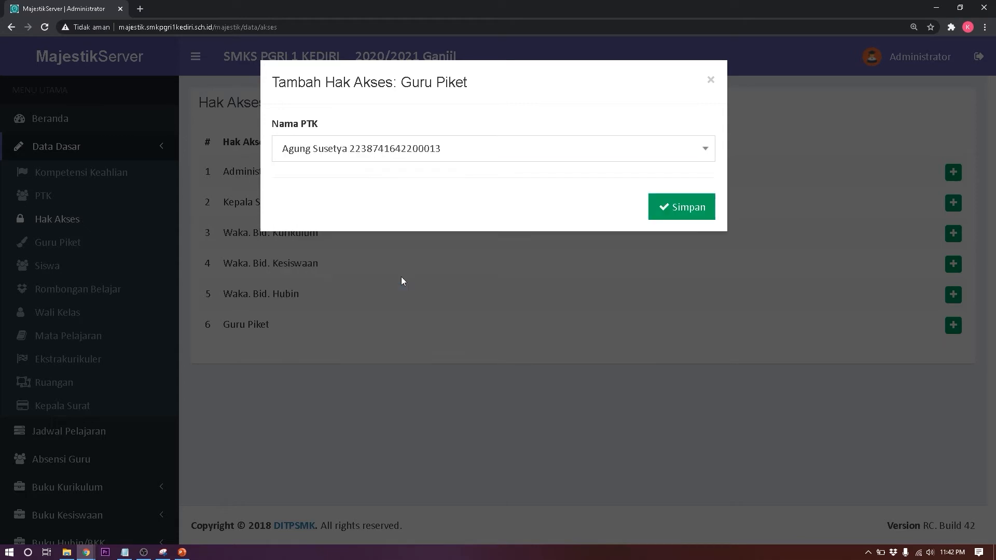
pyautogui.click(700, 207)
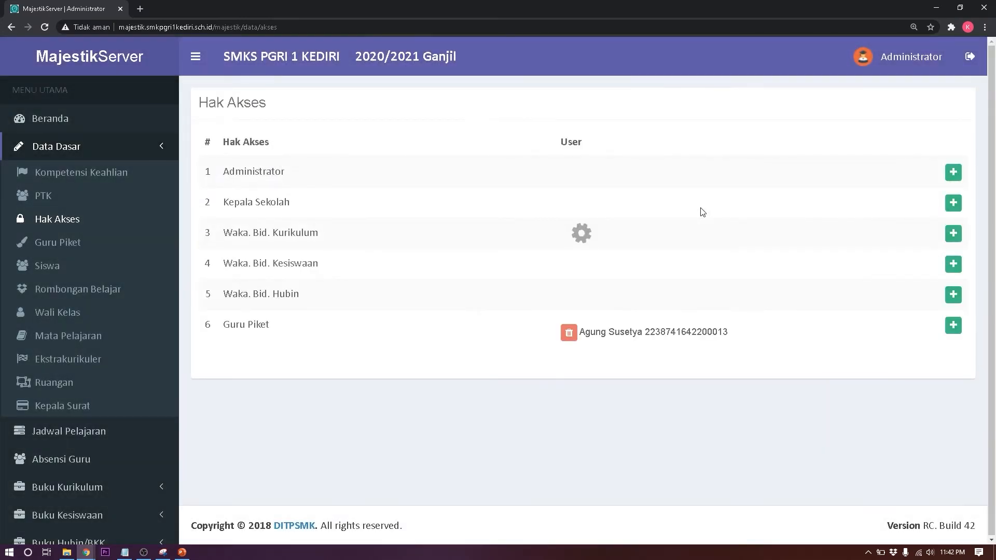
pyautogui.click(62, 250)
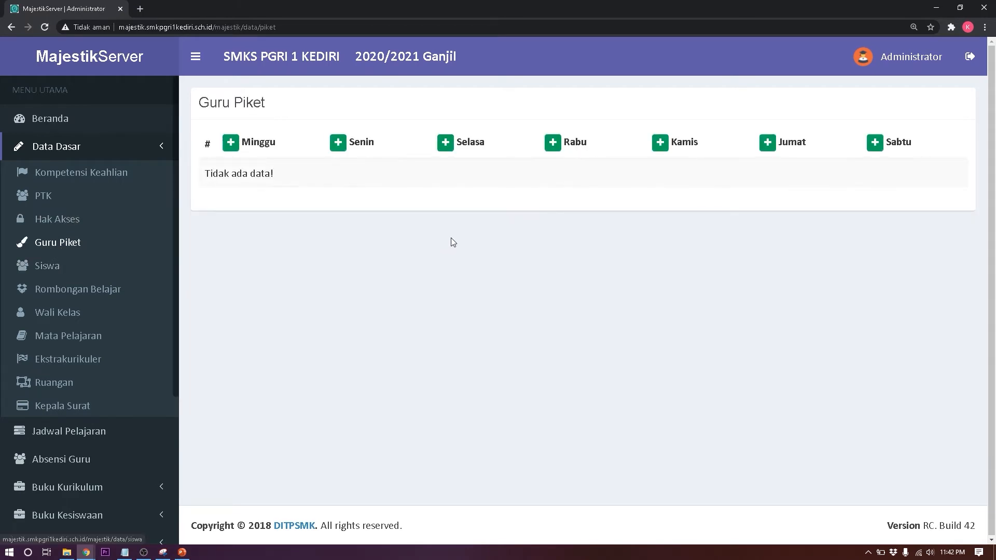
# Step: Assign the only eligible staff member to Senin duty and save
pyautogui.click(339, 148)
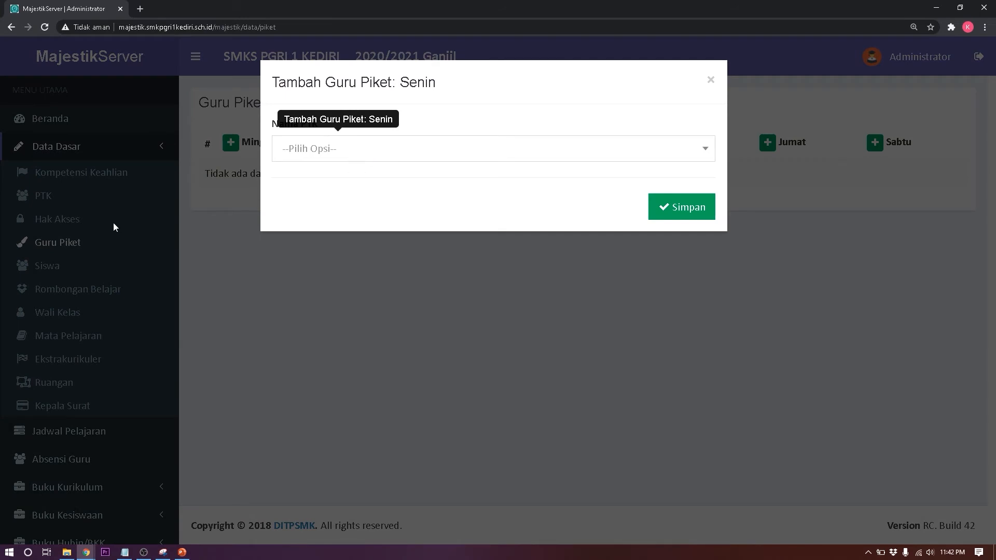
pyautogui.click(447, 150)
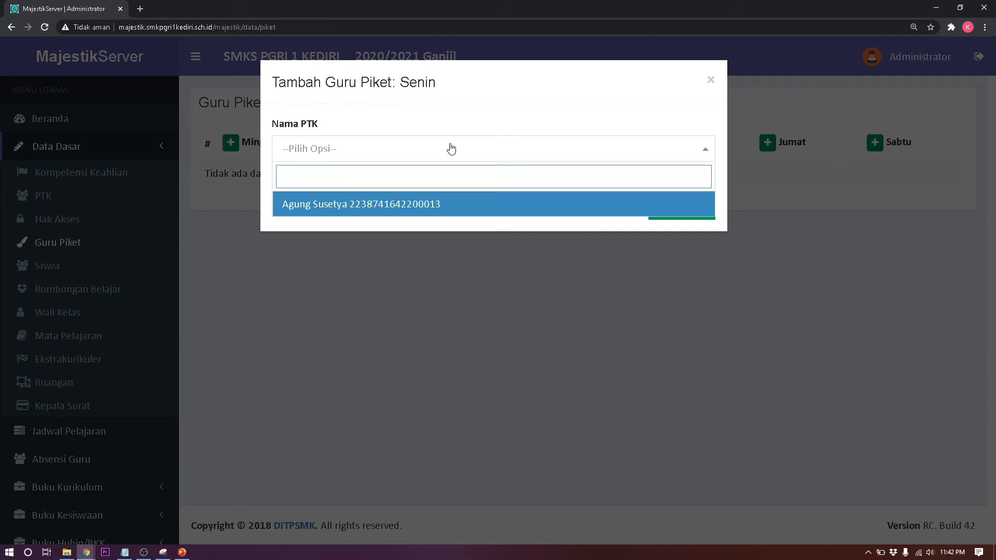
pyautogui.click(432, 205)
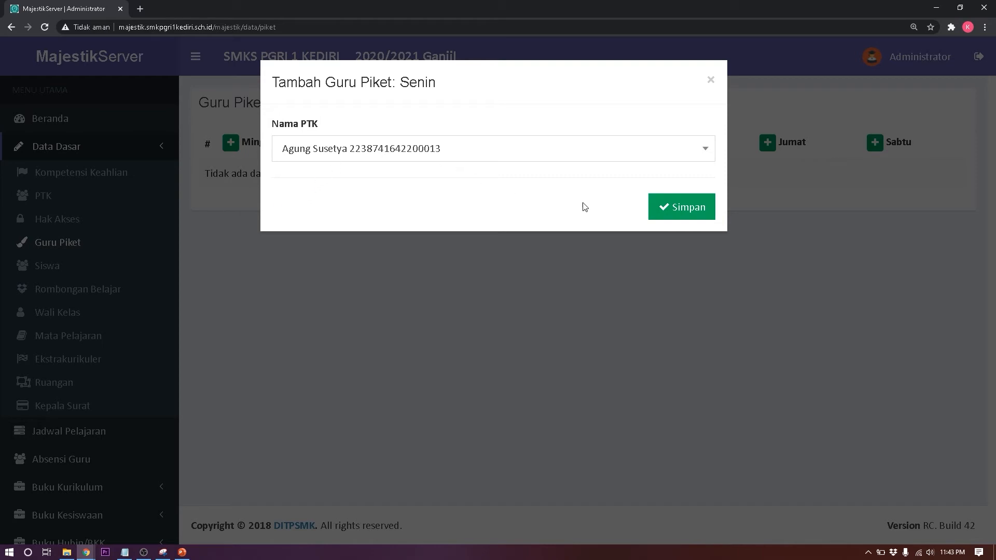
pyautogui.click(706, 211)
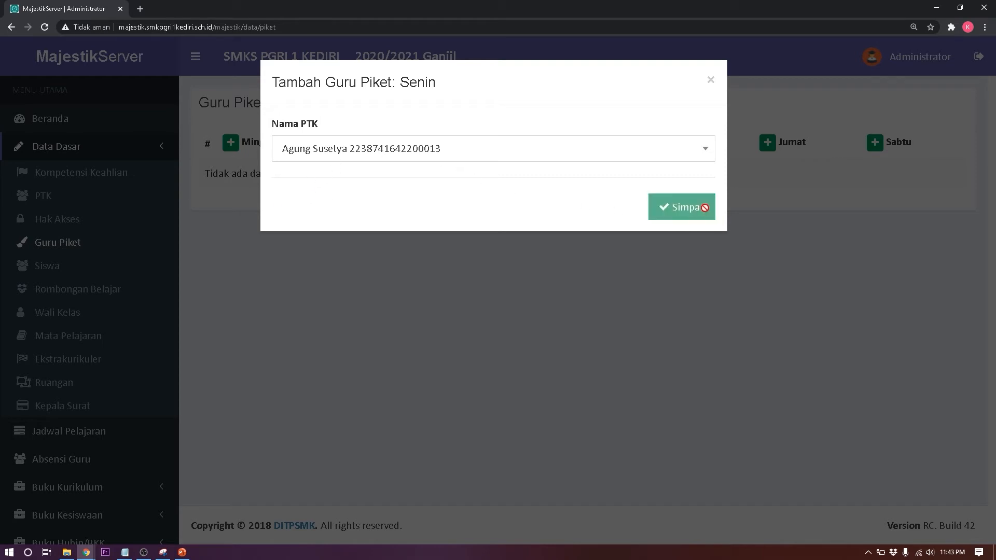
# Step: Close the Selasa duty dialog without assigning anyone and return to Hak Akses
pyautogui.moveTo(390, 187)
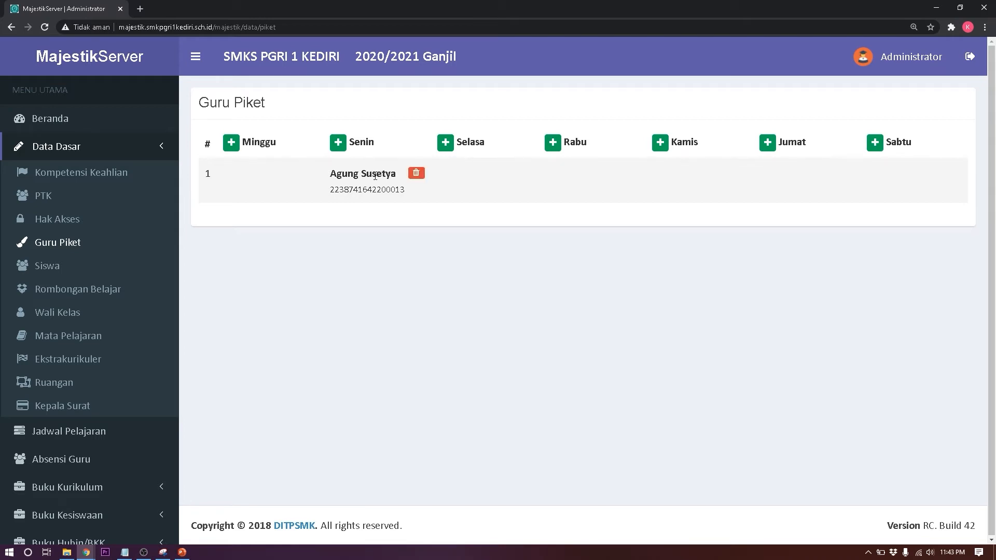
pyautogui.click(444, 145)
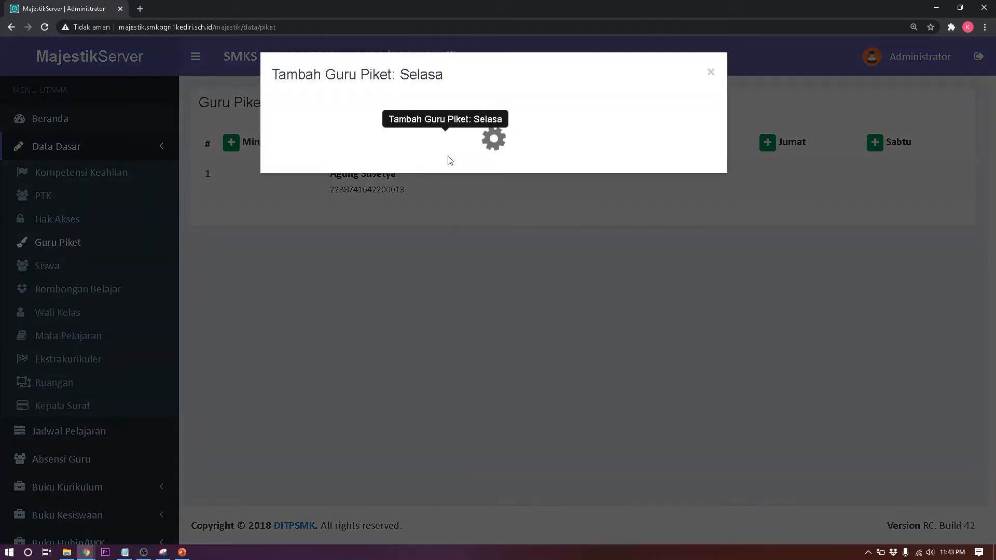
pyautogui.click(528, 149)
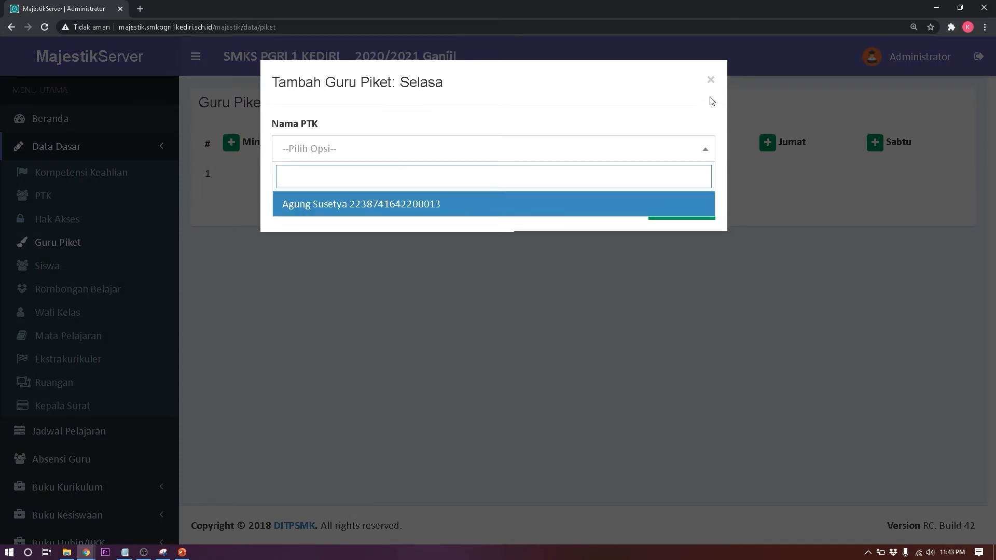
pyautogui.click(710, 80)
pyautogui.click(711, 80)
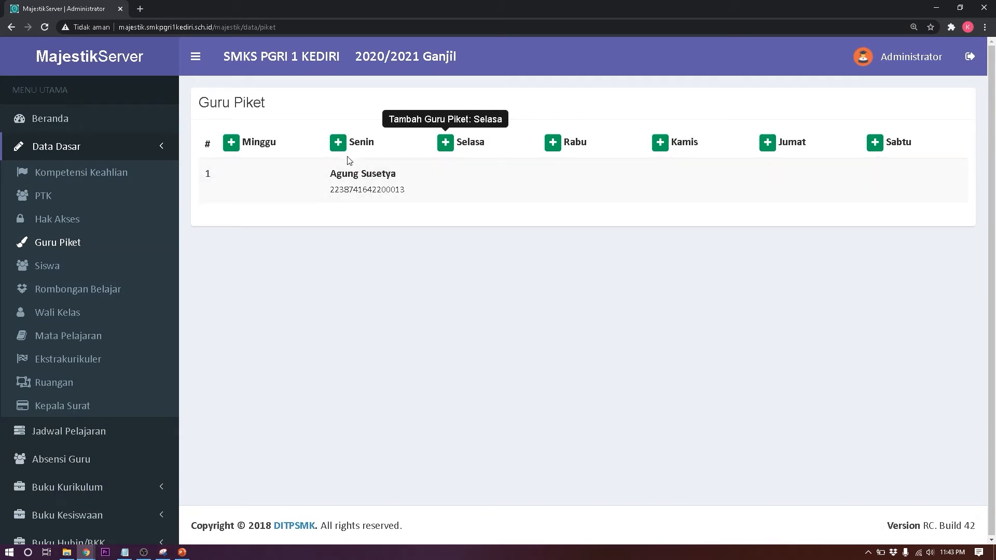
pyautogui.moveTo(357, 177)
pyautogui.click(70, 226)
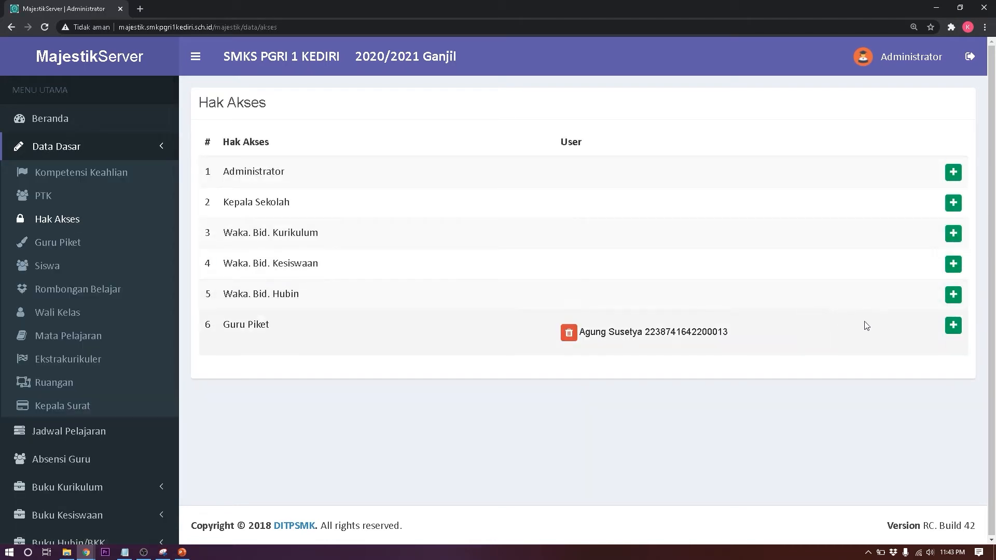
# Step: Grant a second teacher the Guru Piket access role
pyautogui.click(953, 329)
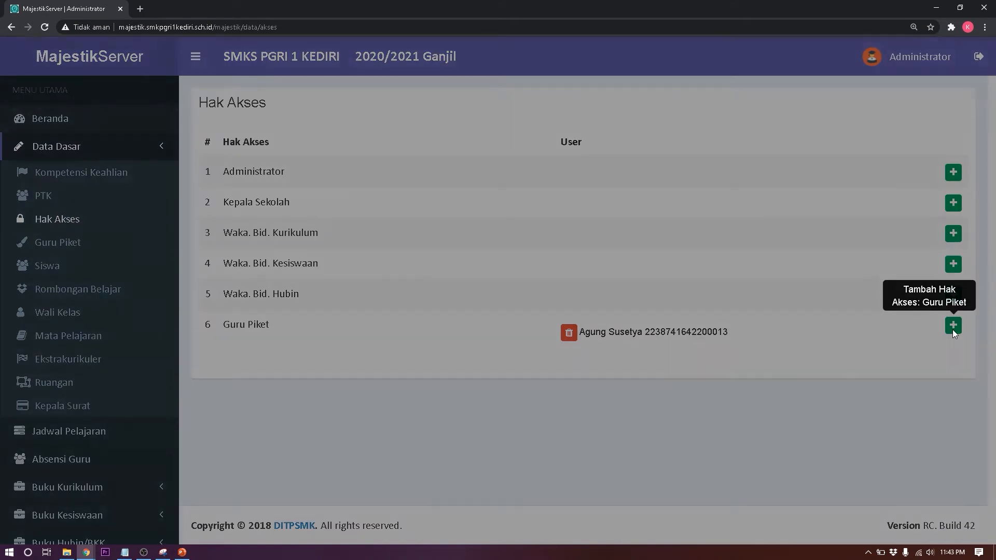
pyautogui.click(548, 158)
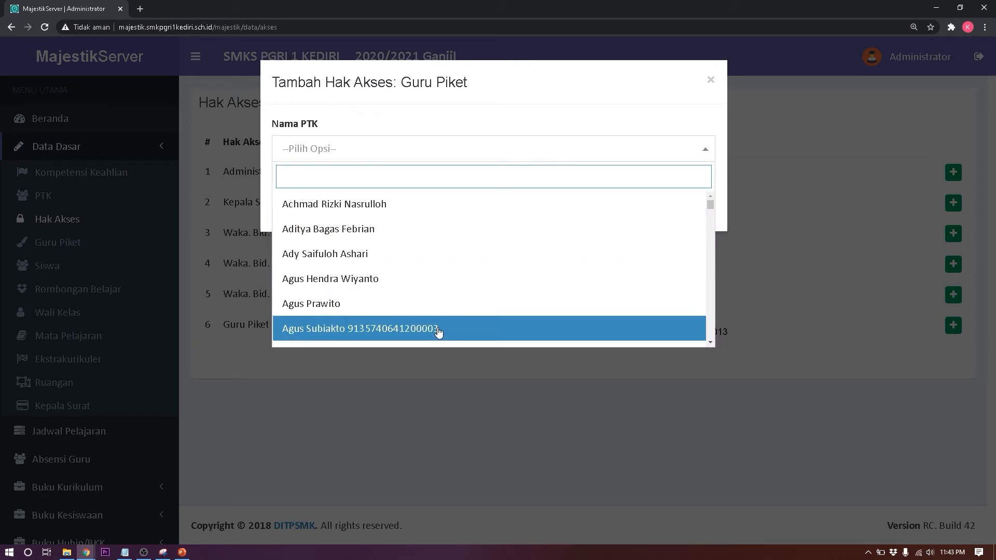
pyautogui.click(453, 331)
pyautogui.click(674, 208)
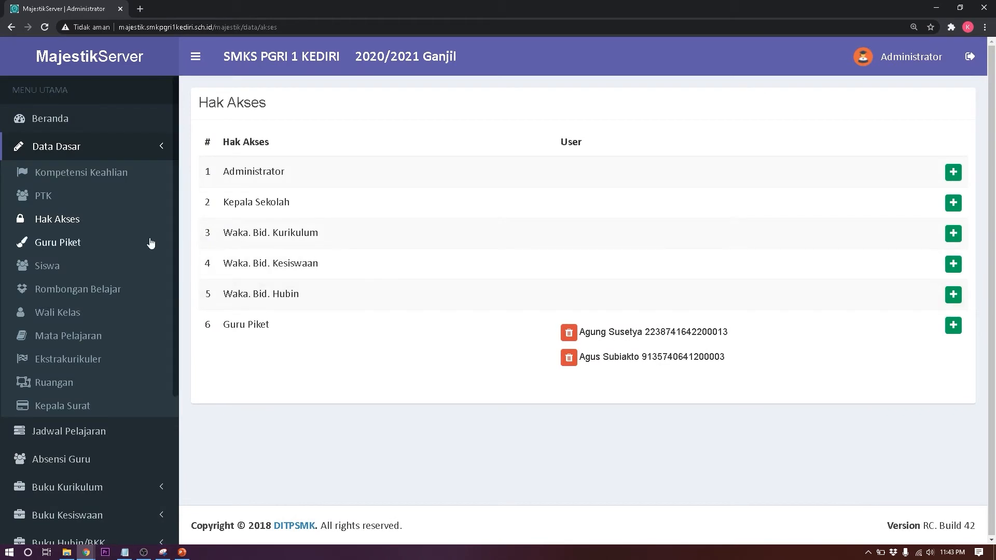
# Step: Add that teacher to the Senin duty roster on the Guru Piket schedule
pyautogui.click(80, 244)
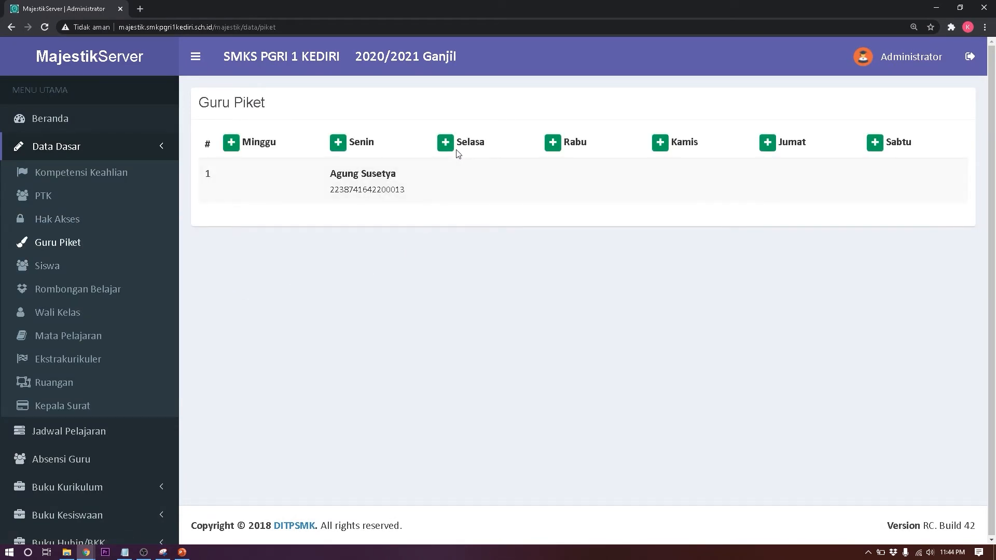
pyautogui.click(338, 145)
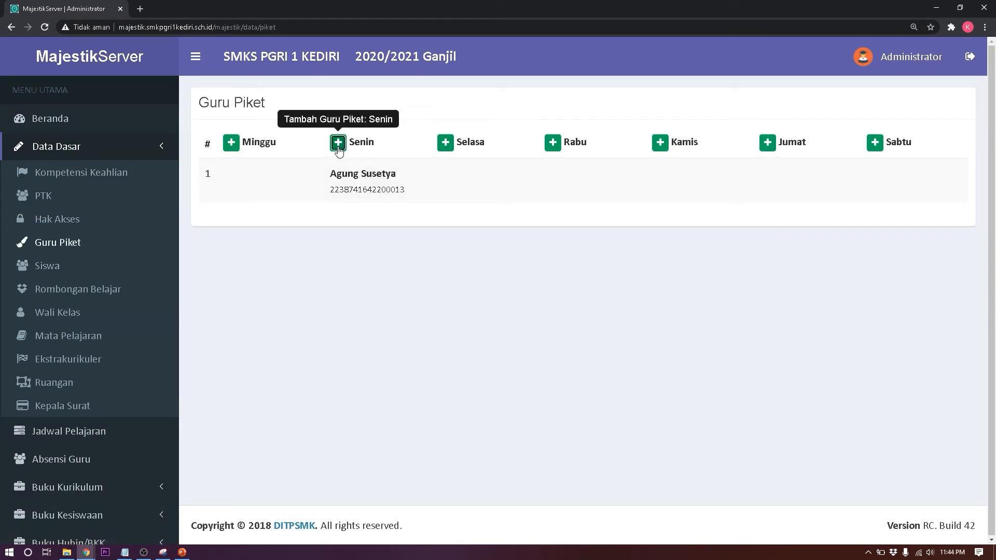
pyautogui.click(525, 152)
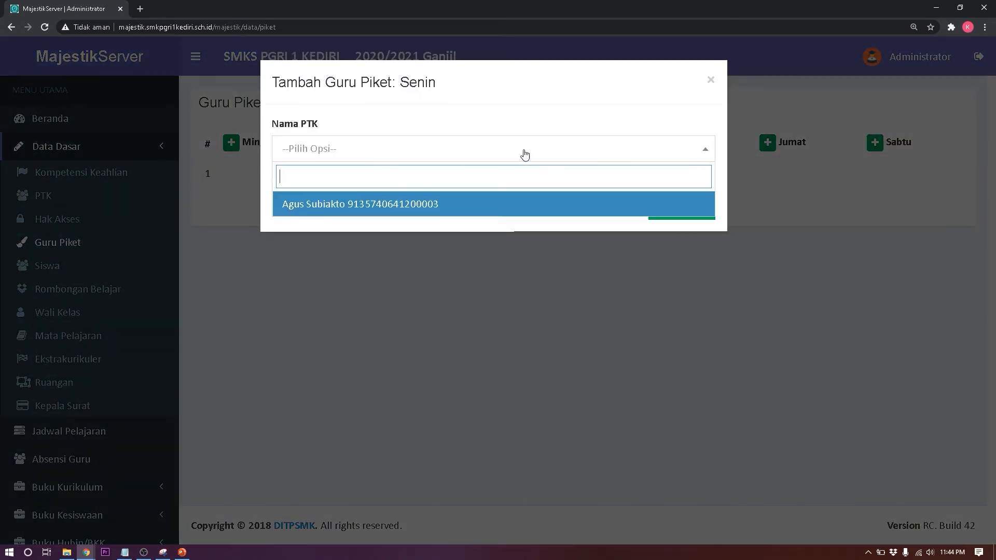
pyautogui.click(369, 208)
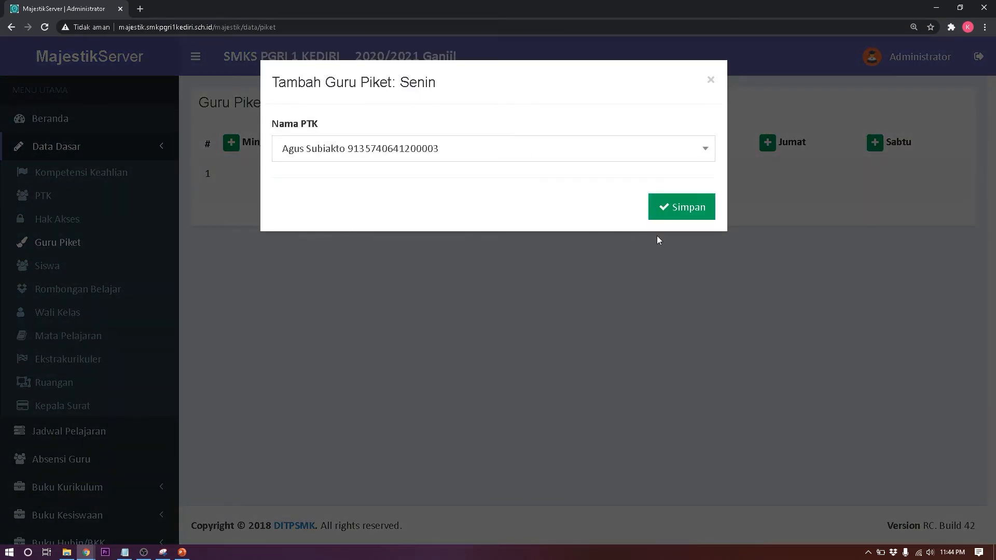
pyautogui.click(677, 207)
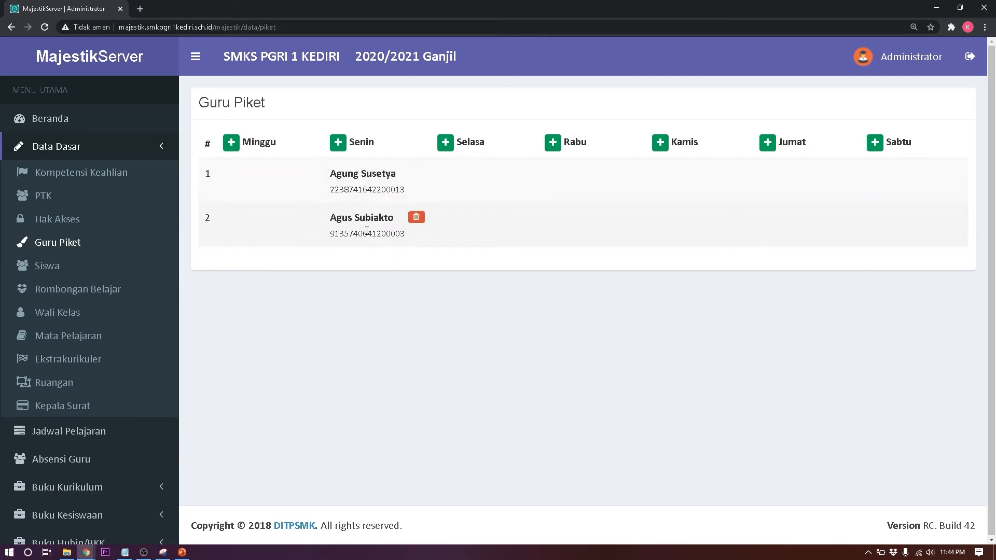
# Step: Show the Siswa list of 2,057 students and close the empty Tambah siswa form without saving
pyautogui.click(72, 270)
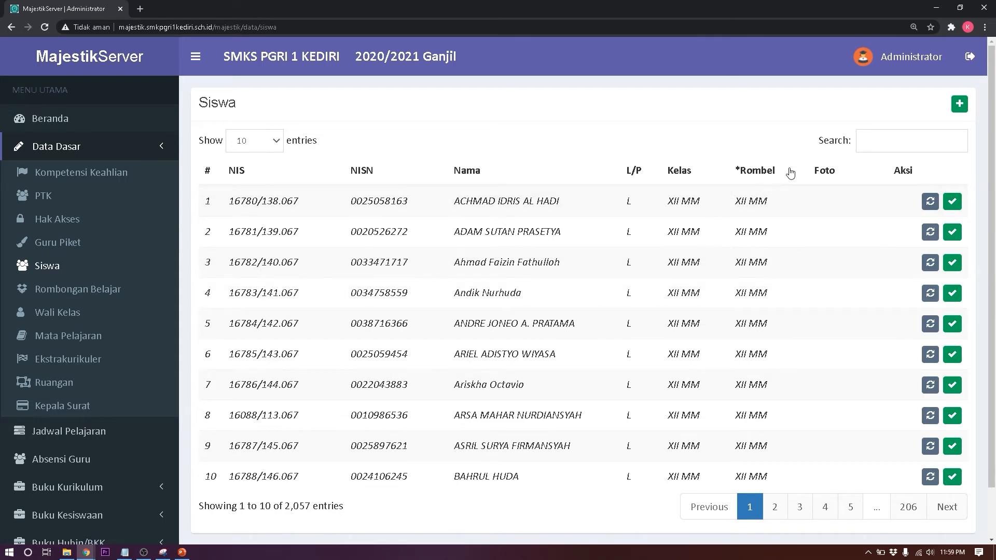
pyautogui.click(959, 105)
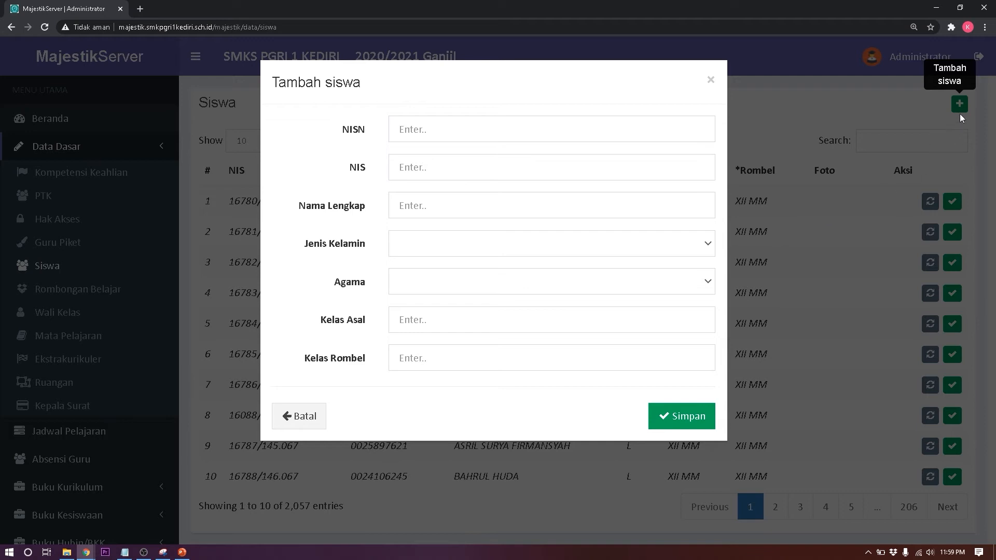
pyautogui.click(710, 79)
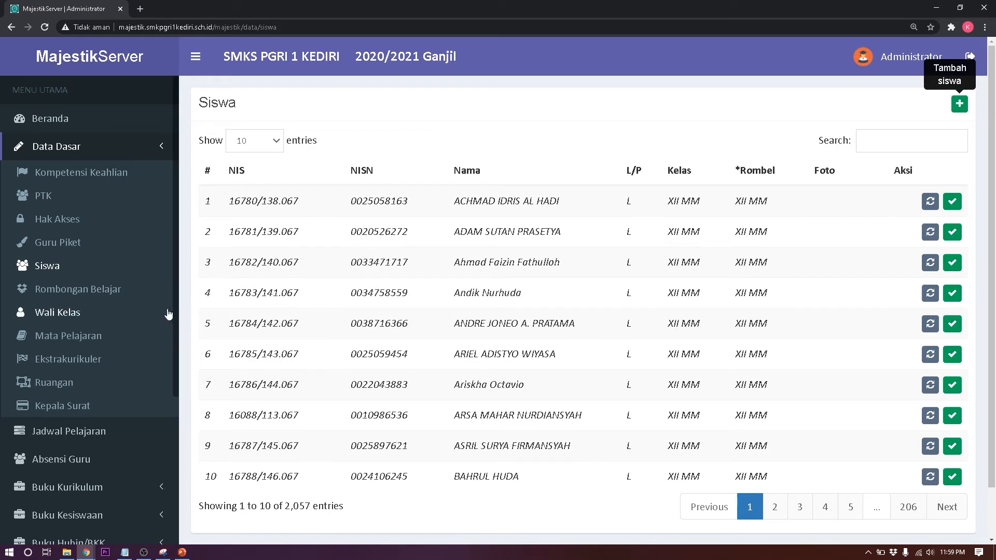
# Step: Open Rombongan Belajar to see its 59 class groups mapped to standard names like 12-MM-1
pyautogui.click(121, 294)
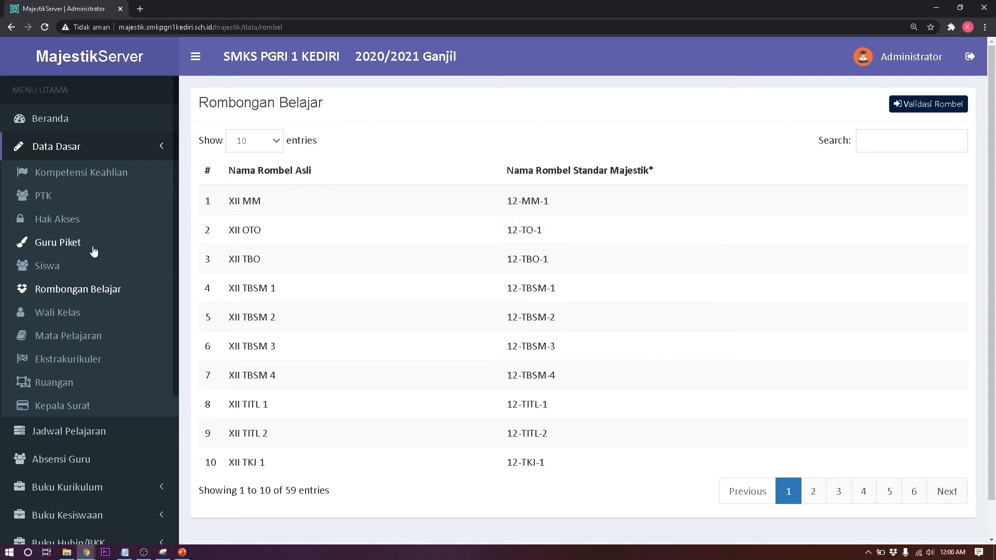
# Step: Check Kompetensi Keahlian, list Rombongan Belajar at 100 per page, revisit Siswa, then open Wali Kelas
pyautogui.click(70, 183)
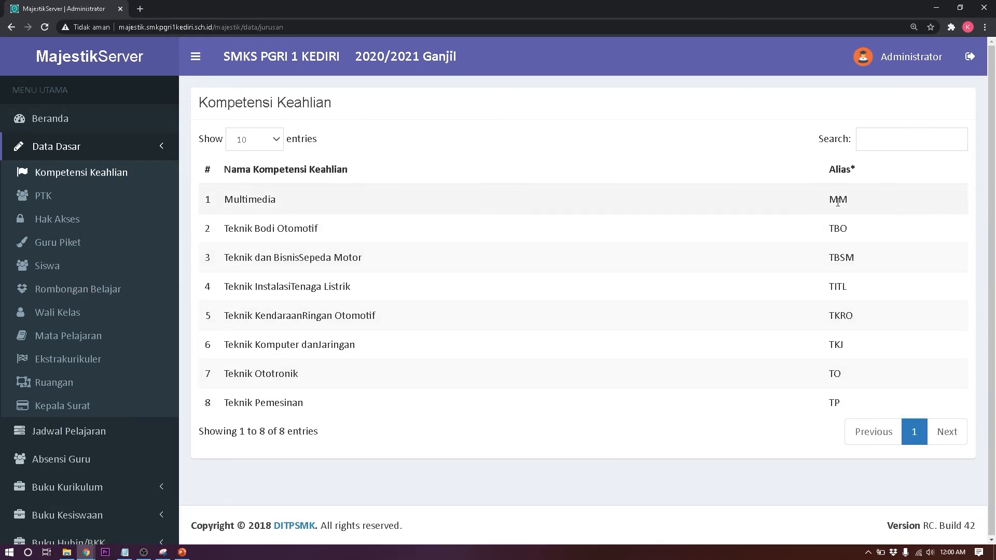
pyautogui.click(115, 299)
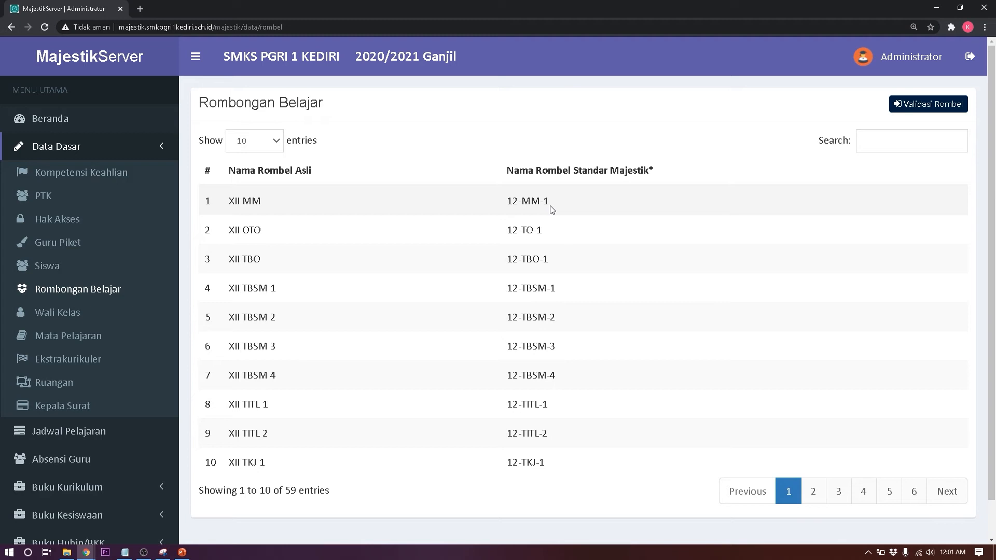
pyautogui.click(281, 145)
pyautogui.click(253, 193)
pyautogui.scroll(-4, 262, 303)
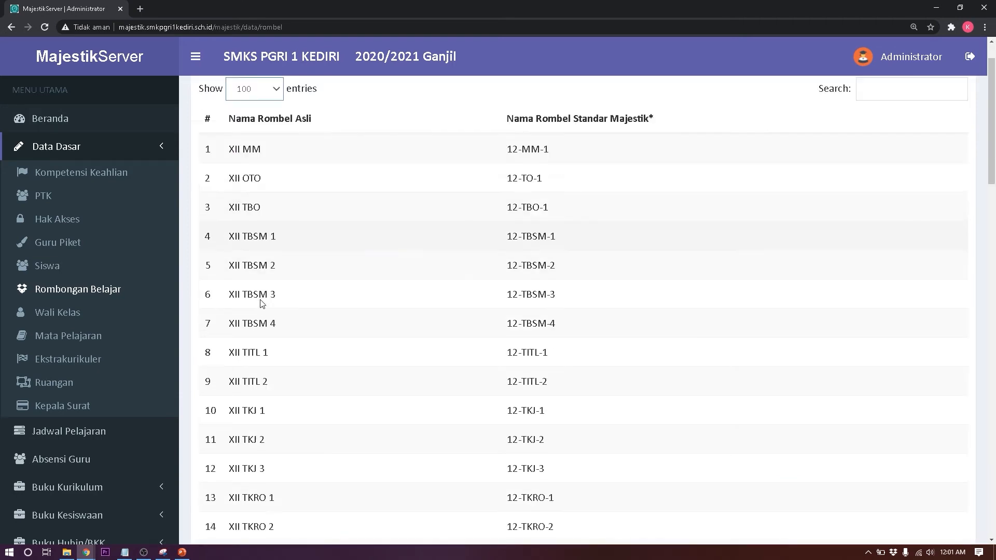
pyautogui.scroll(-8, 262, 303)
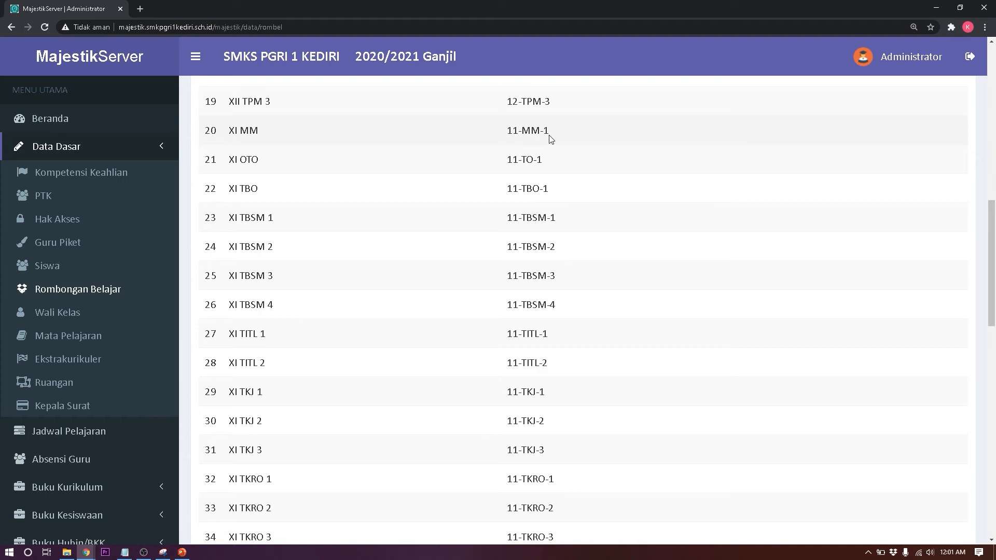
pyautogui.scroll(-6, 550, 137)
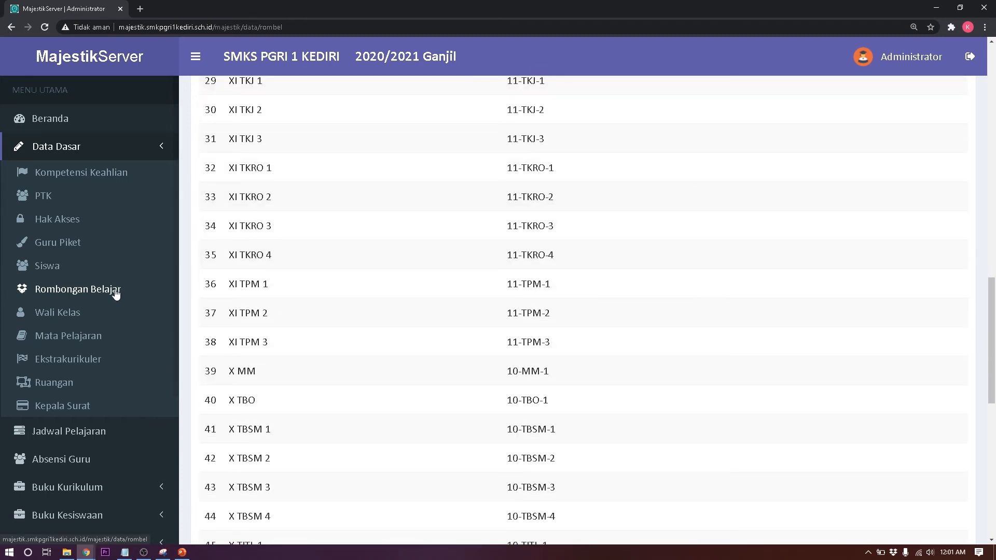
pyautogui.click(61, 270)
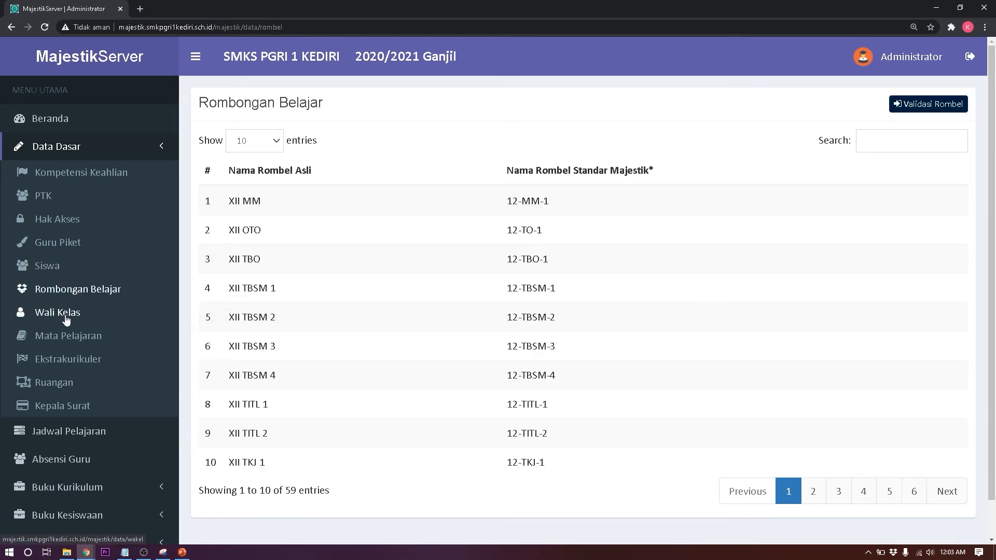
pyautogui.click(66, 317)
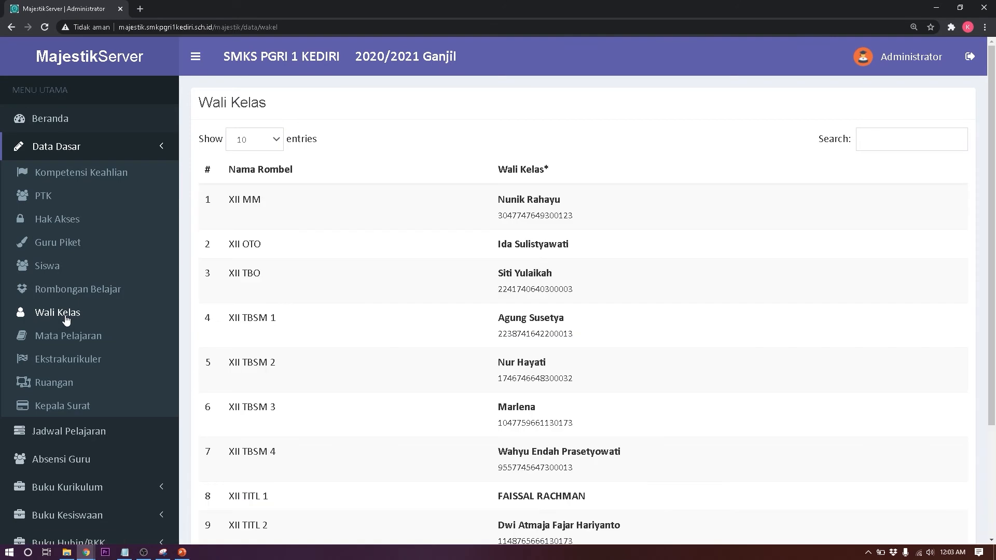
# Step: List 100 Wali Kelas rows sorted by Nama Rombel, starting at X TPM 4, and scroll through them
pyautogui.click(280, 139)
pyautogui.click(262, 192)
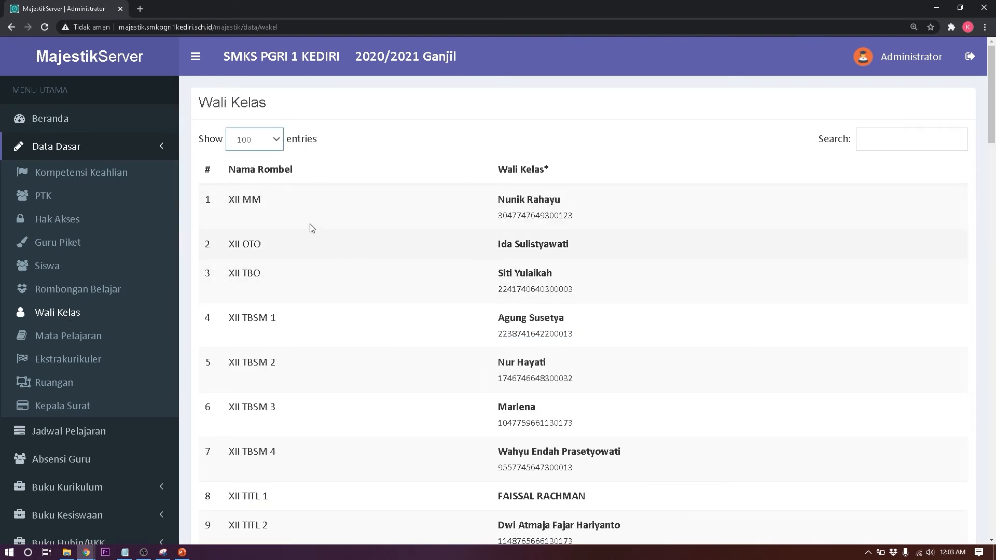
pyautogui.click(266, 177)
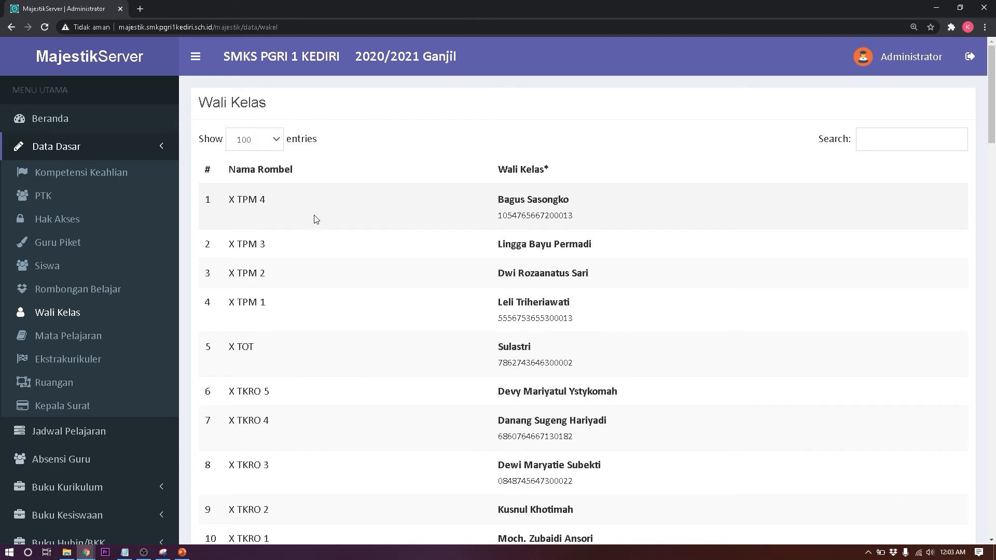
pyautogui.scroll(-2, 324, 232)
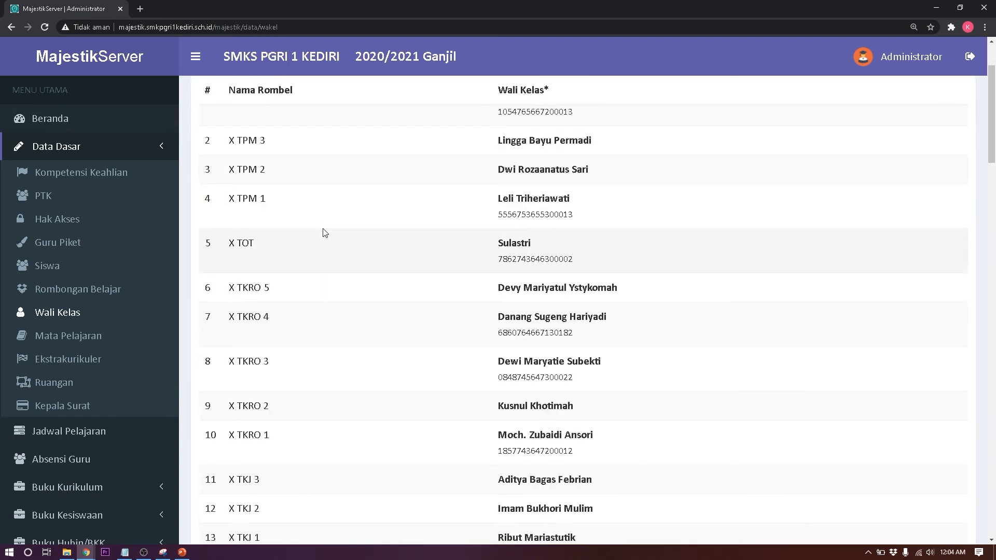
pyautogui.scroll(-2, 326, 232)
pyautogui.scroll(-8, 324, 232)
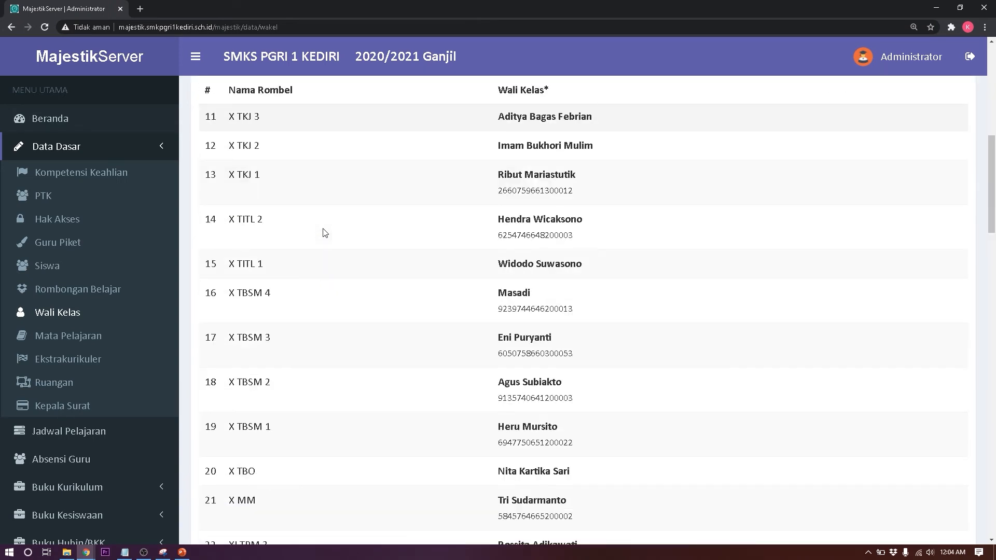
pyautogui.scroll(-8, 325, 233)
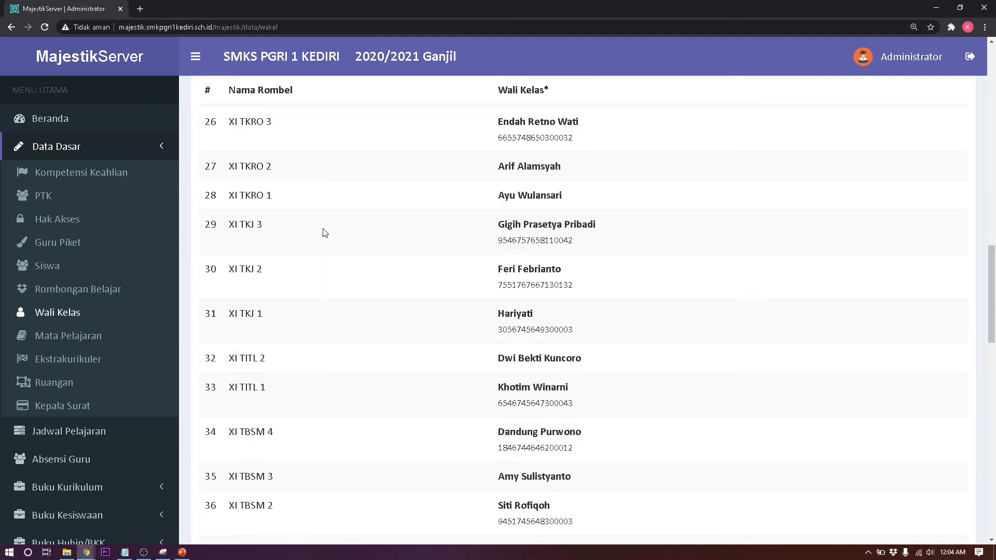
pyautogui.scroll(16, 324, 232)
pyautogui.scroll(4, 325, 232)
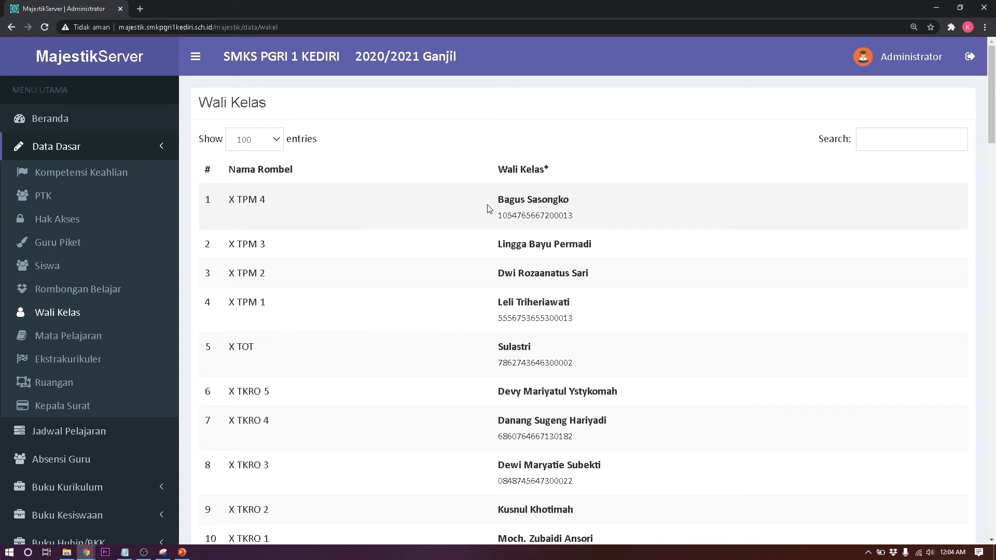
# Step: Replace class X TPM 4's homeroom teacher with a different teacher from the list and save it
pyautogui.click(535, 202)
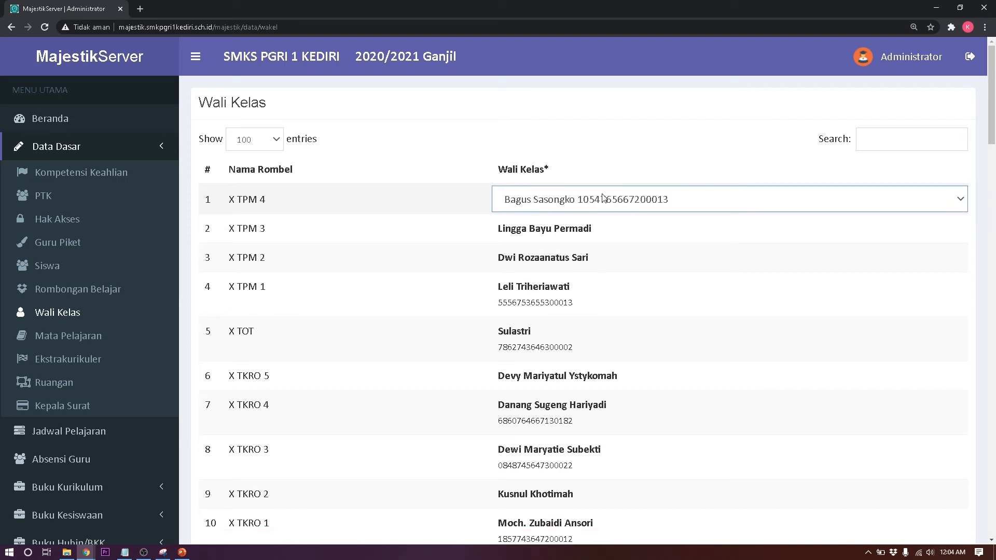
pyautogui.click(796, 208)
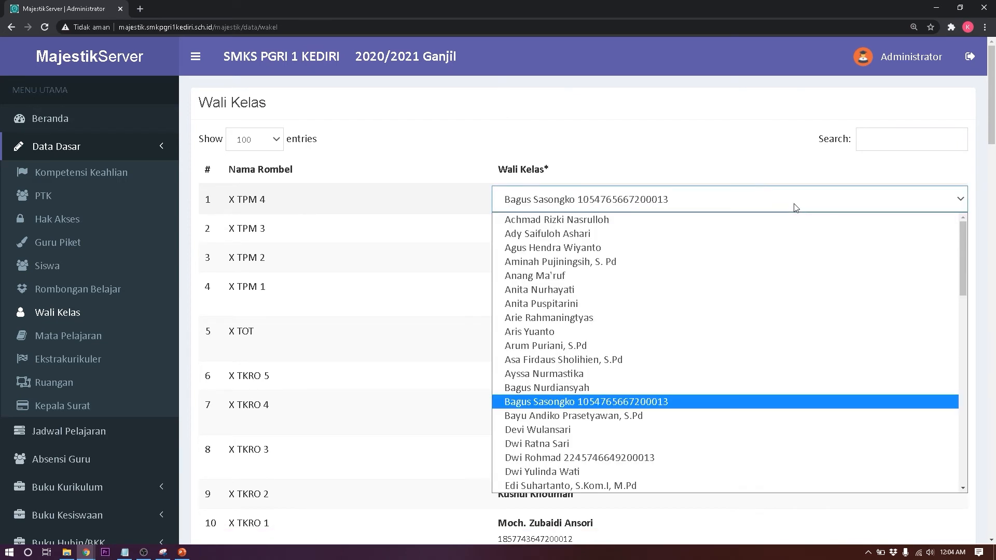
pyautogui.click(796, 208)
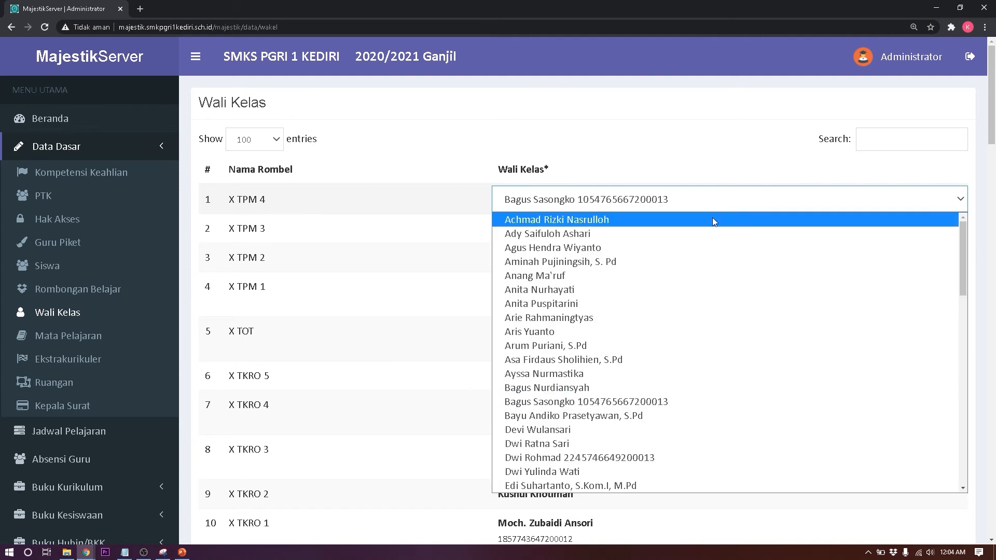
pyautogui.click(713, 220)
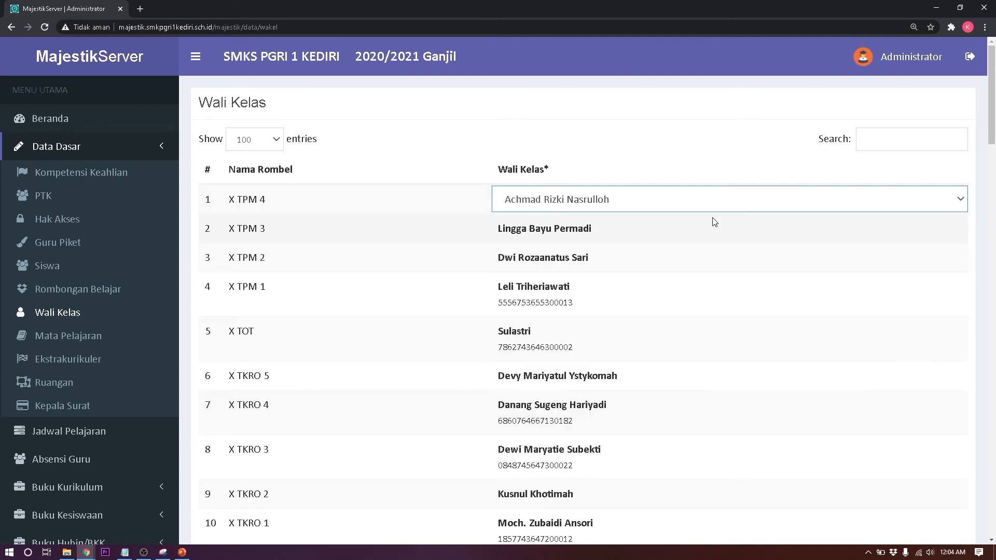
pyautogui.click(706, 142)
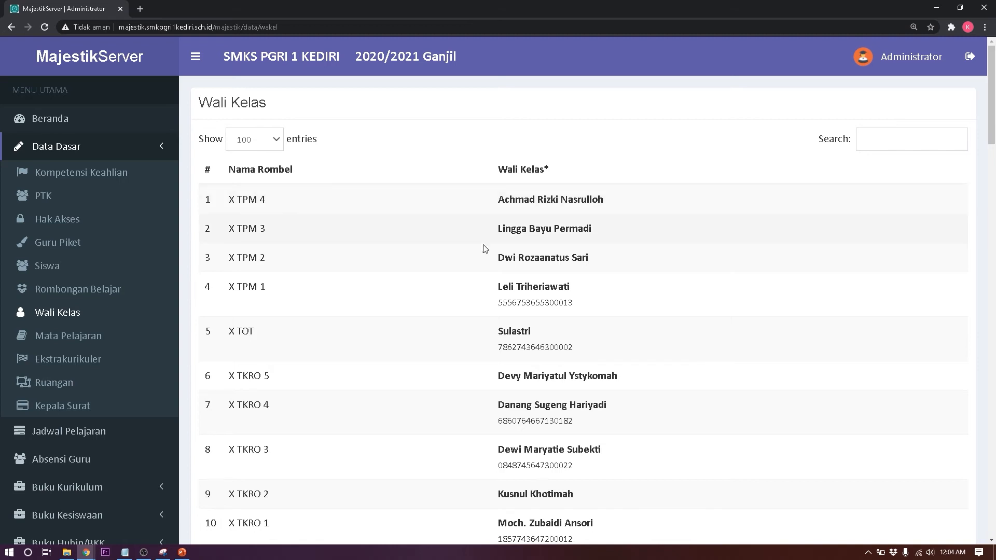
# Step: Review the Mata Pelajaran, Ekstrakurikuler and Ruangan lists
pyautogui.click(96, 344)
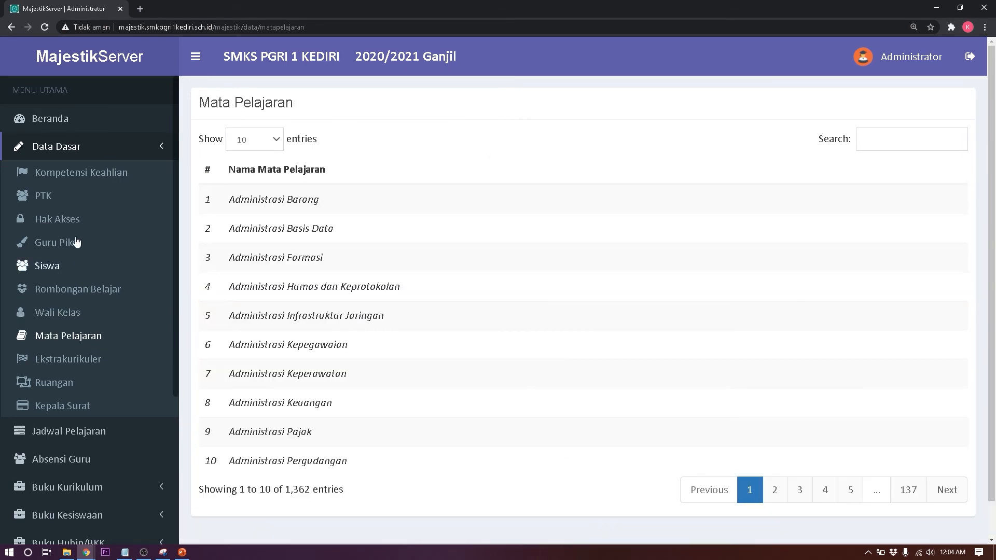
pyautogui.click(143, 552)
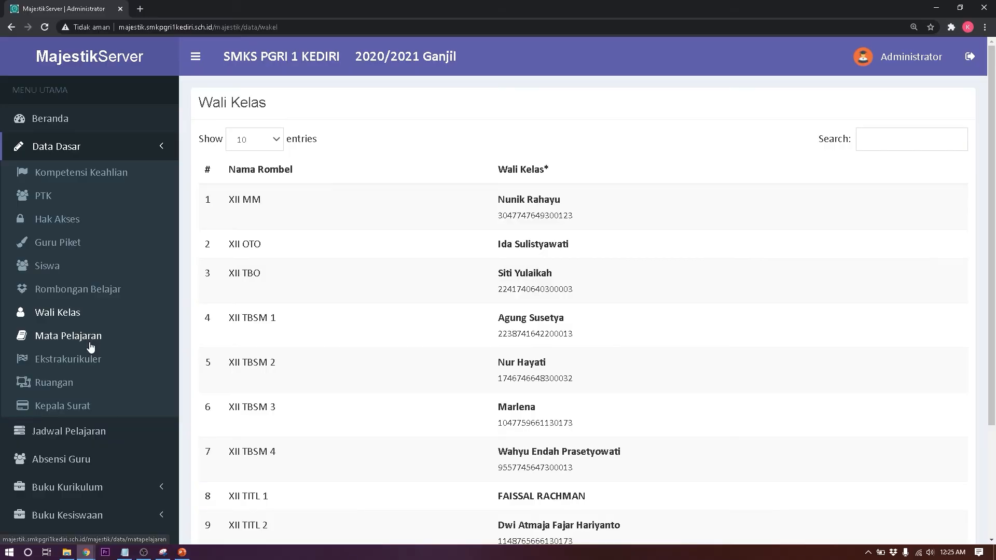
pyautogui.click(92, 340)
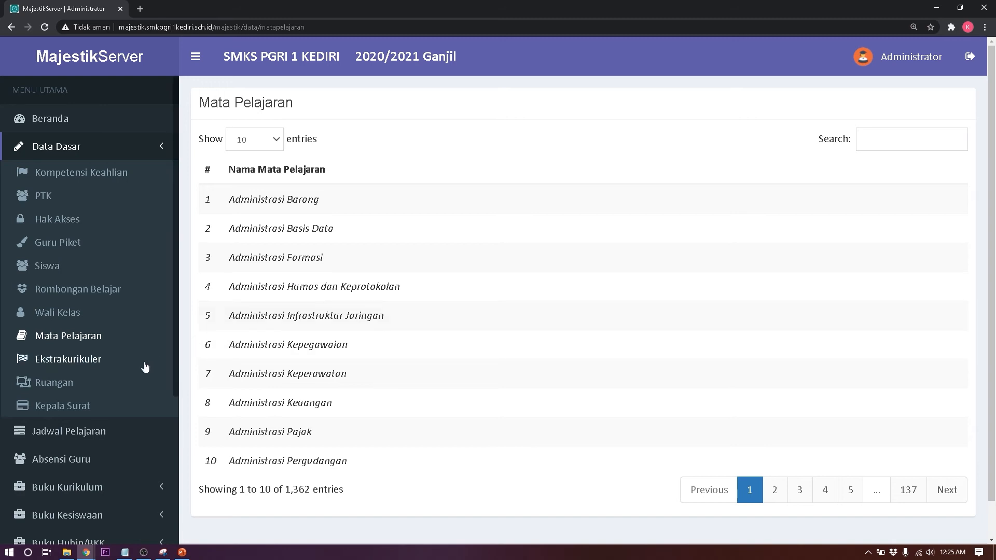
pyautogui.click(72, 369)
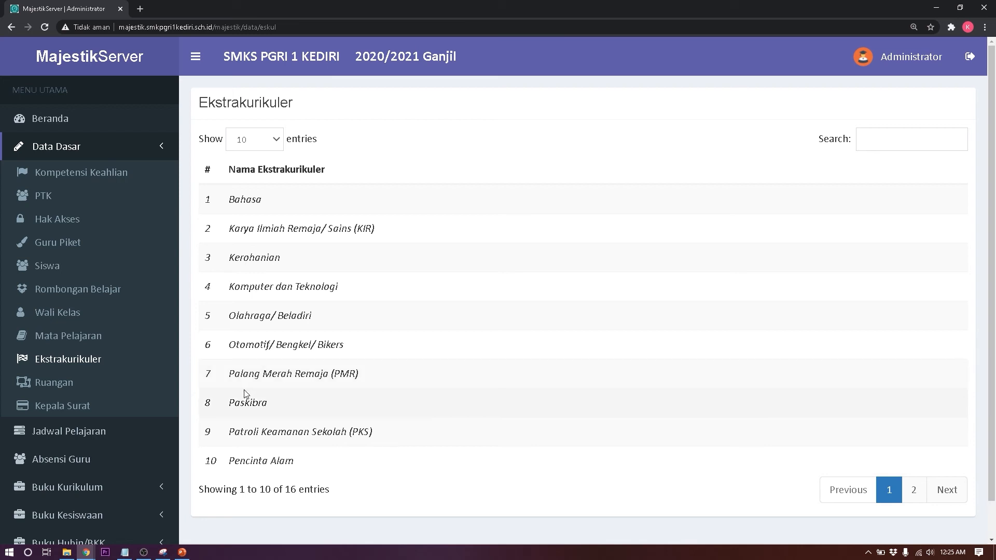
pyautogui.click(72, 389)
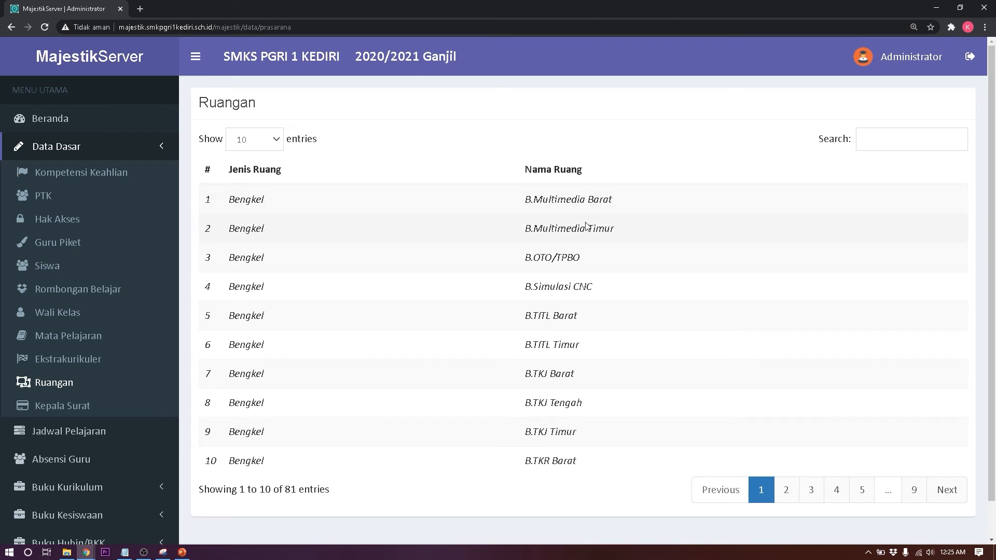
# Step: Revisit subjects, extracurriculars and the 81-entry Ruangan list, then show the Kepala Surat letterhead upload page
pyautogui.click(72, 349)
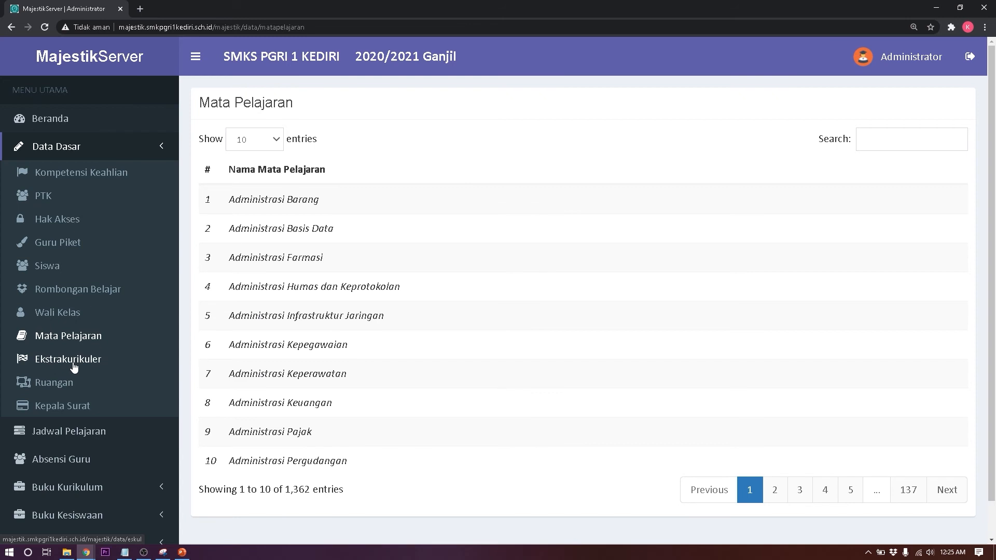
pyautogui.click(74, 366)
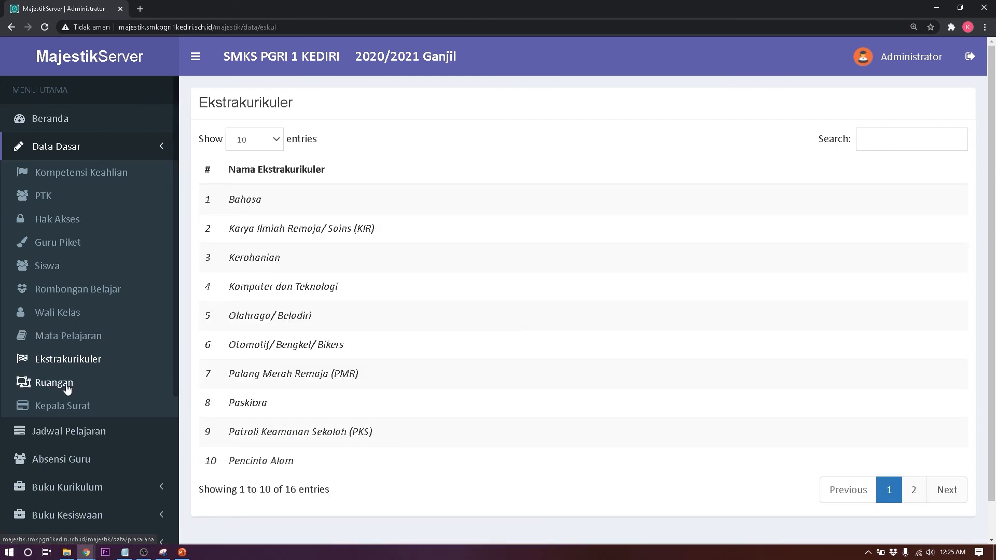
pyautogui.click(68, 387)
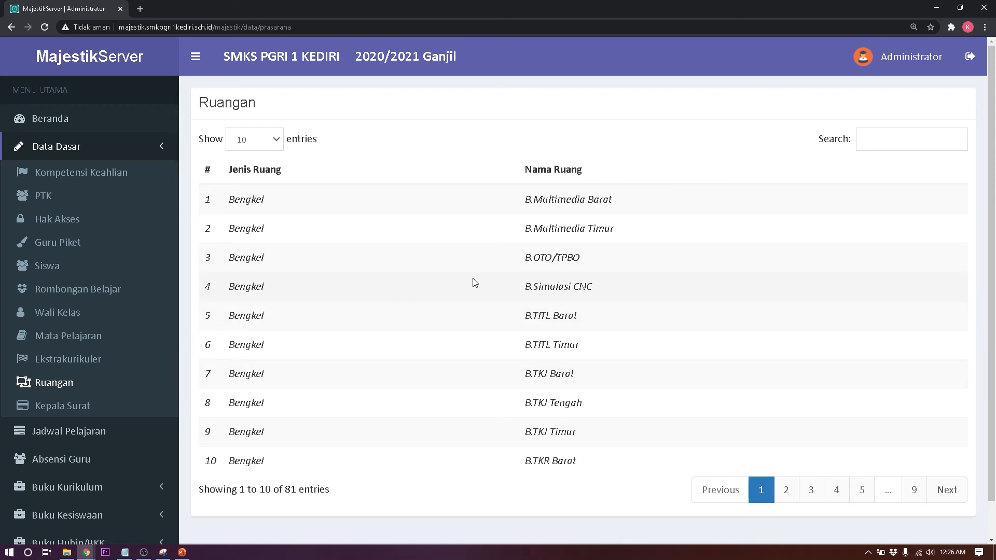
pyautogui.click(74, 409)
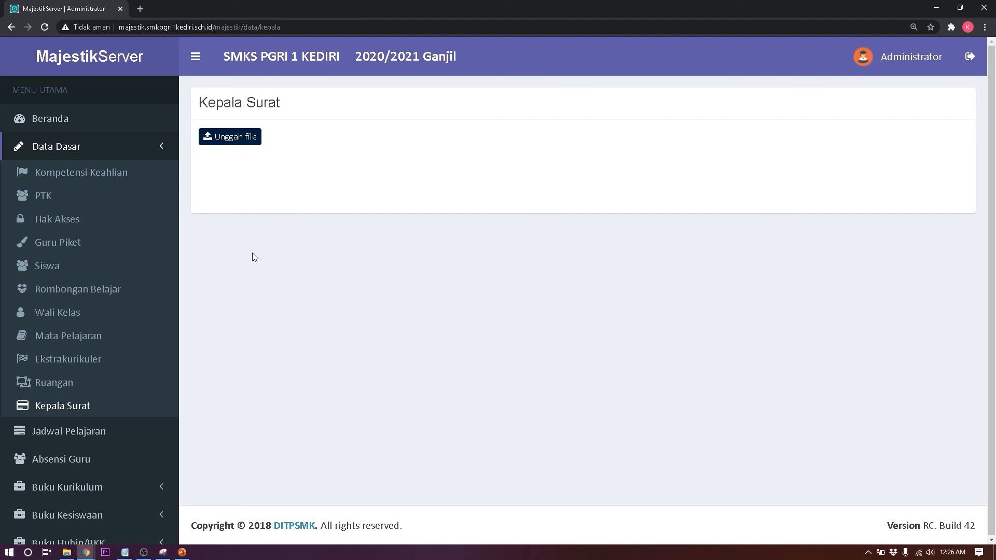
# Step: Collapse Data Dasar and show the empty Minggu Jadwal Pelajaran timetable from XII MM onward
pyautogui.click(95, 155)
pyautogui.click(96, 154)
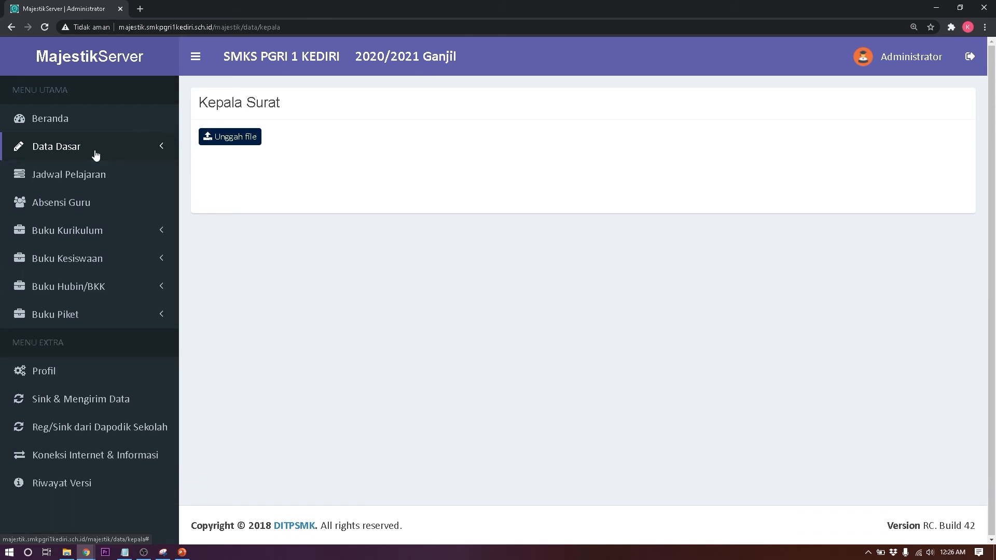
pyautogui.click(92, 178)
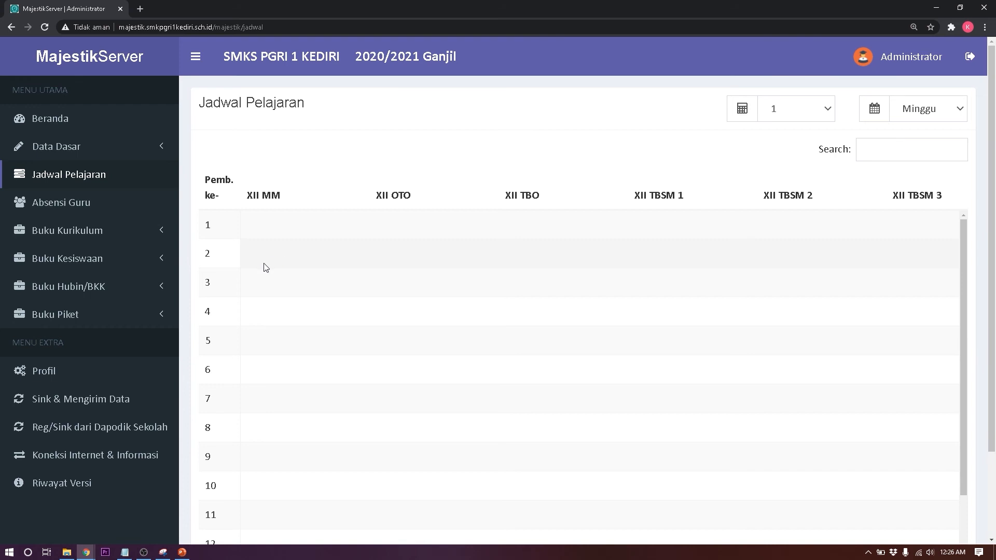
# Step: Check the empty Absensi Guru table, then show the admin Profil page with password fields
pyautogui.click(79, 204)
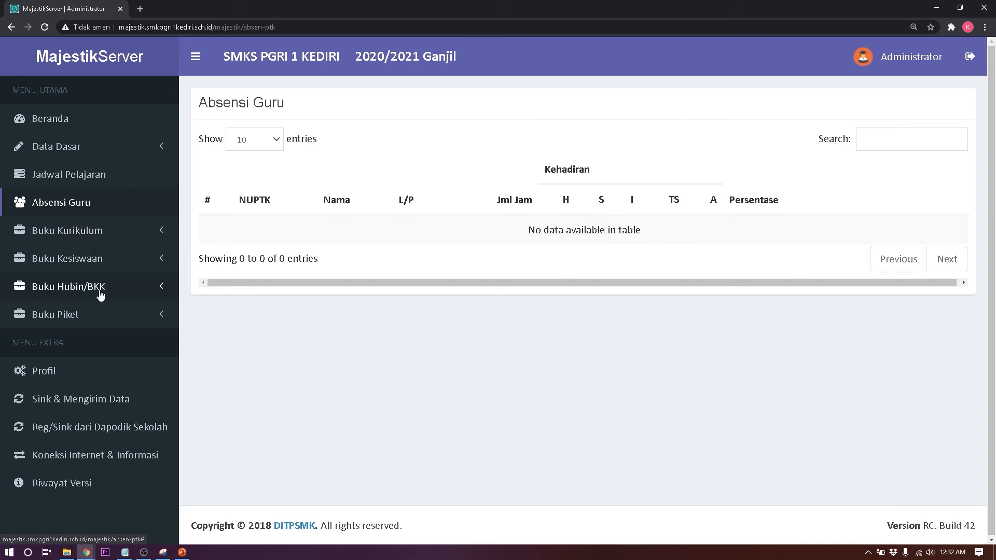
pyautogui.click(85, 373)
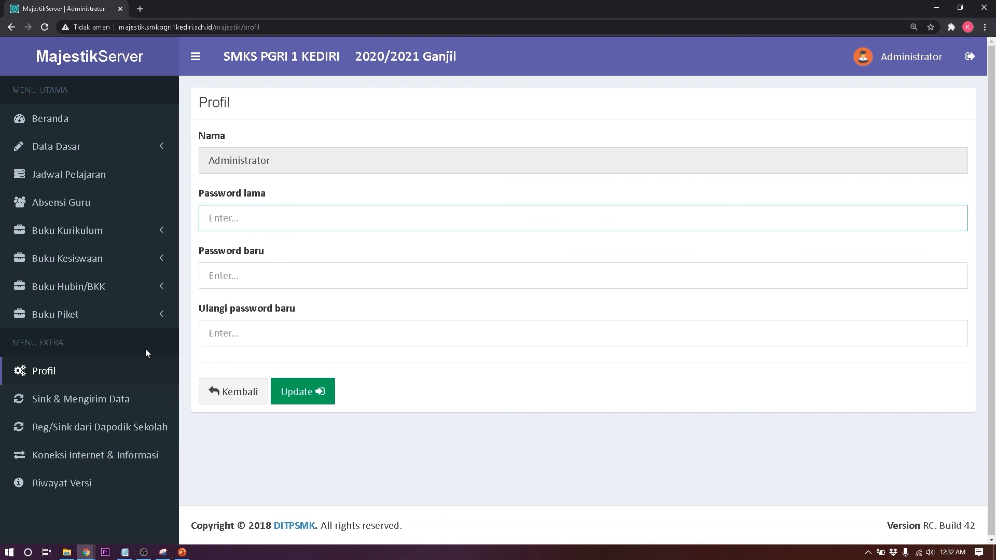
pyautogui.click(120, 405)
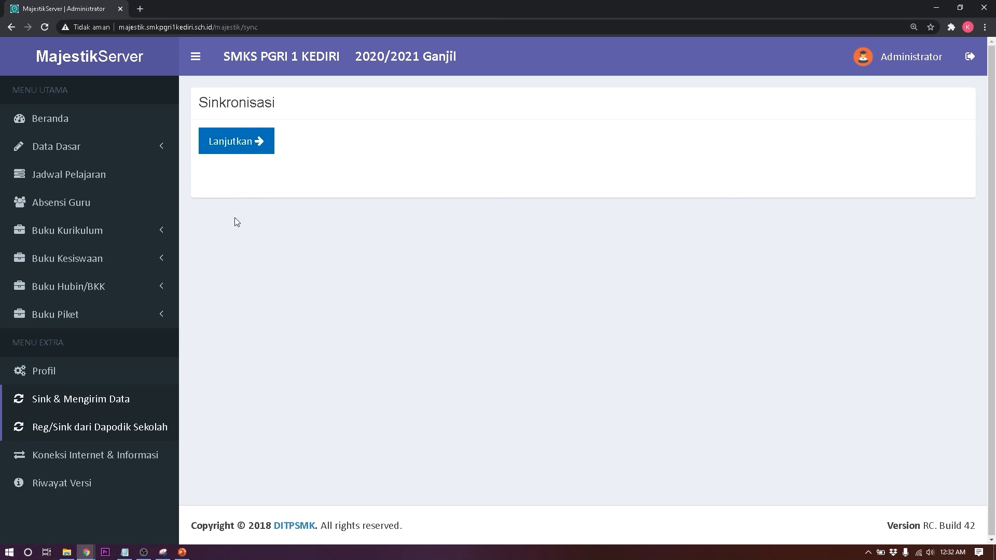
pyautogui.click(109, 429)
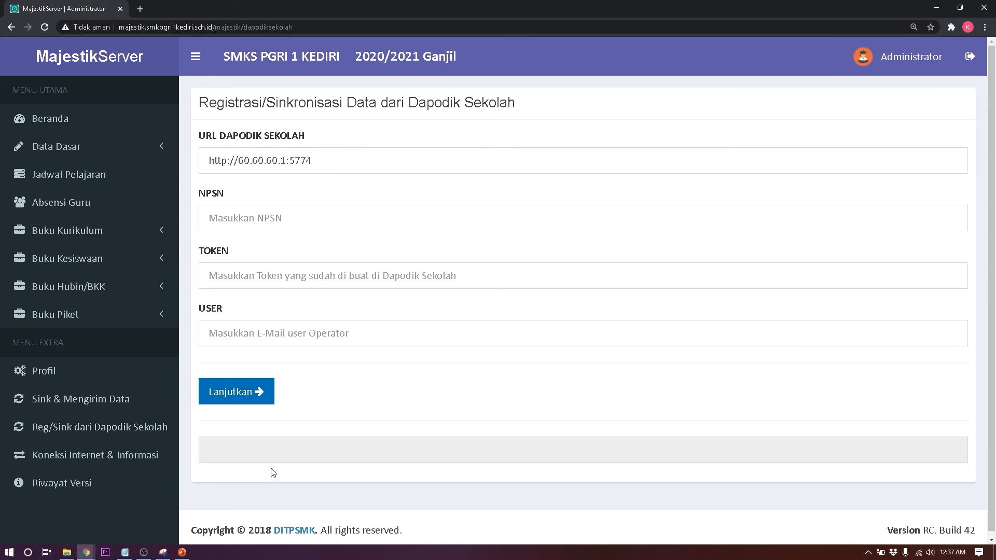
# Step: Expand Data Dasar and show Koneksi Internet & Informasi, reporting 106.69 GB free of 114.47 GB
pyautogui.click(110, 149)
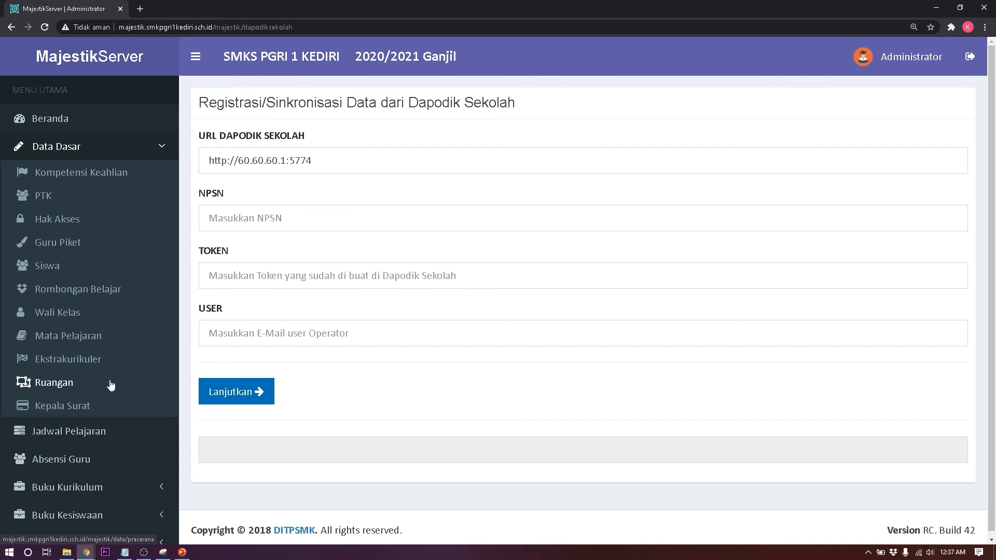
pyautogui.scroll(-4, 109, 387)
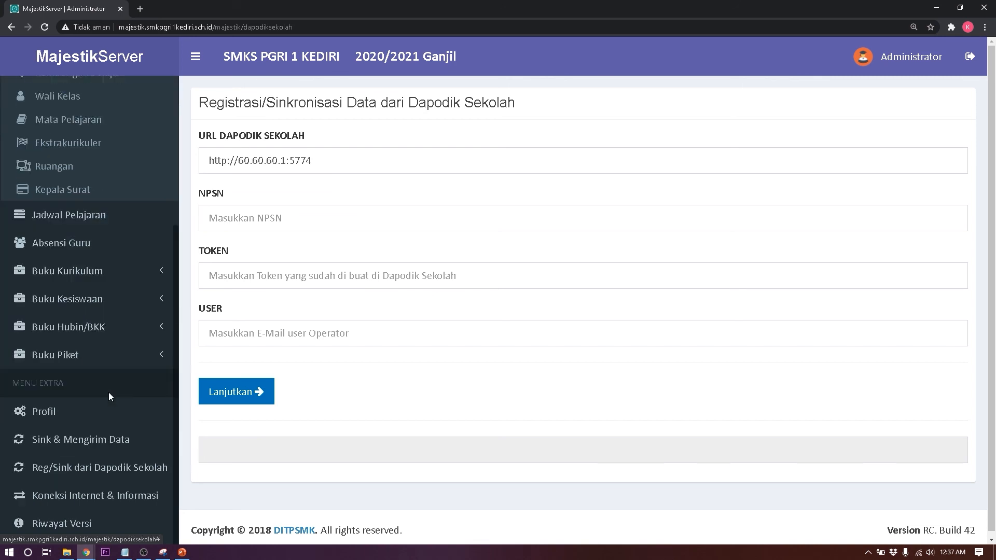
pyautogui.click(91, 509)
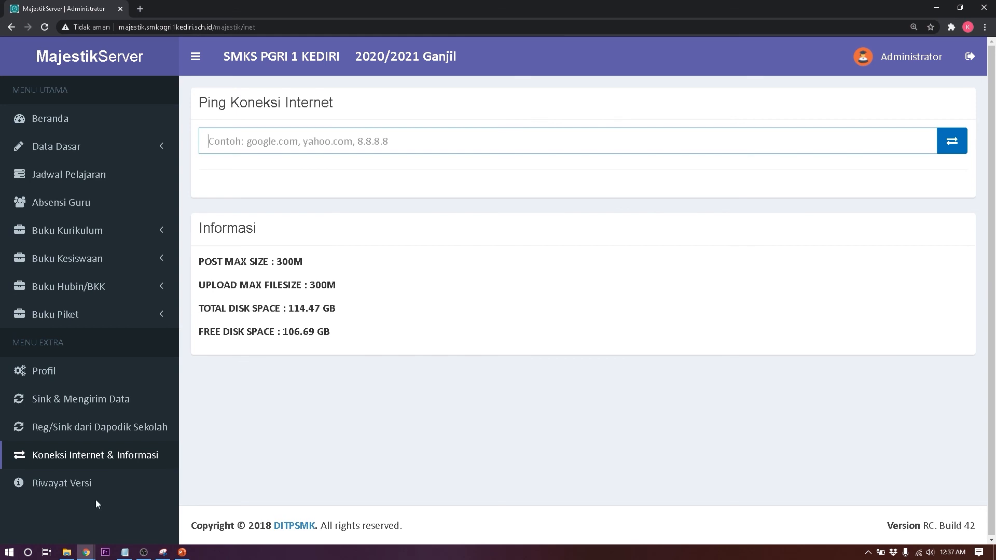
# Step: Check the Riwayat Versi version history, then return to the Beranda dashboard showing 1714 students
pyautogui.click(83, 487)
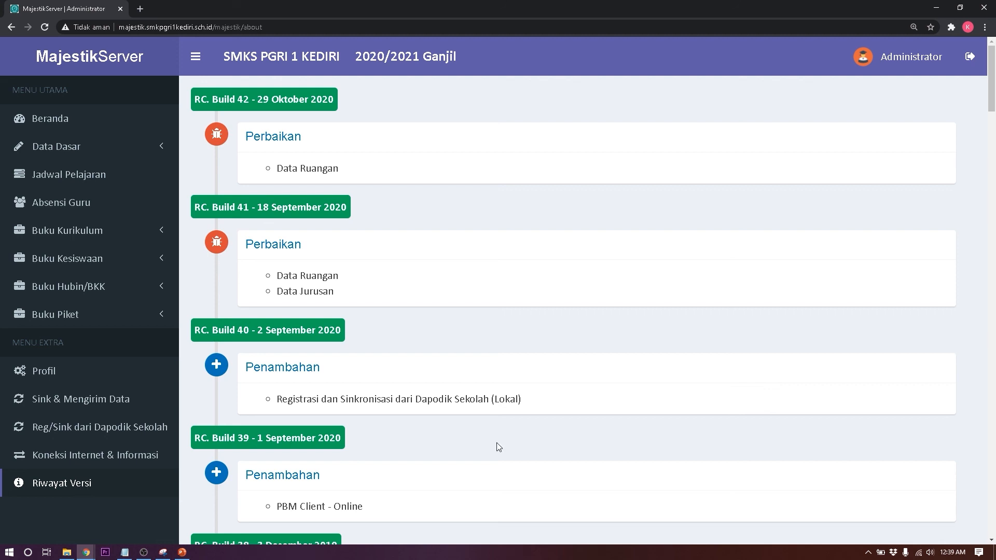
pyautogui.click(88, 128)
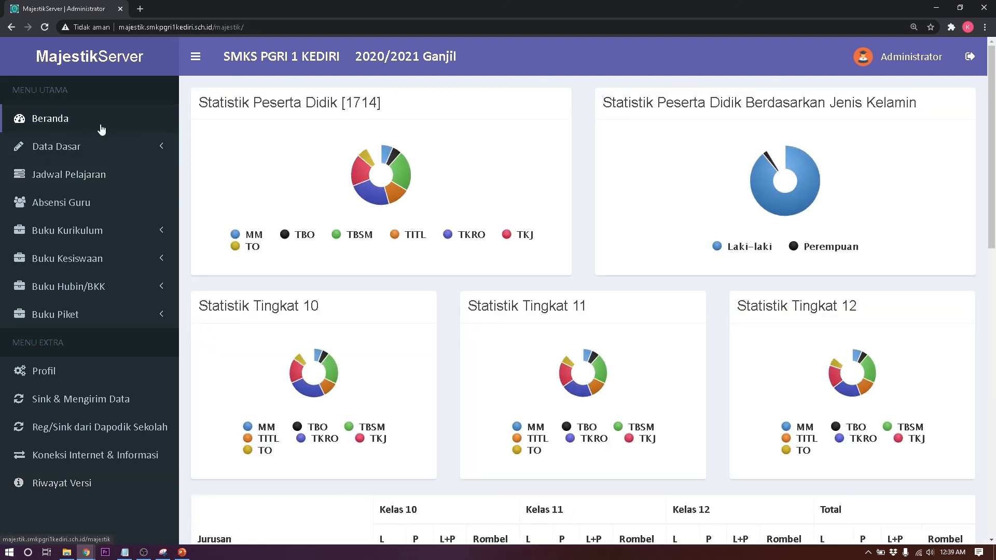